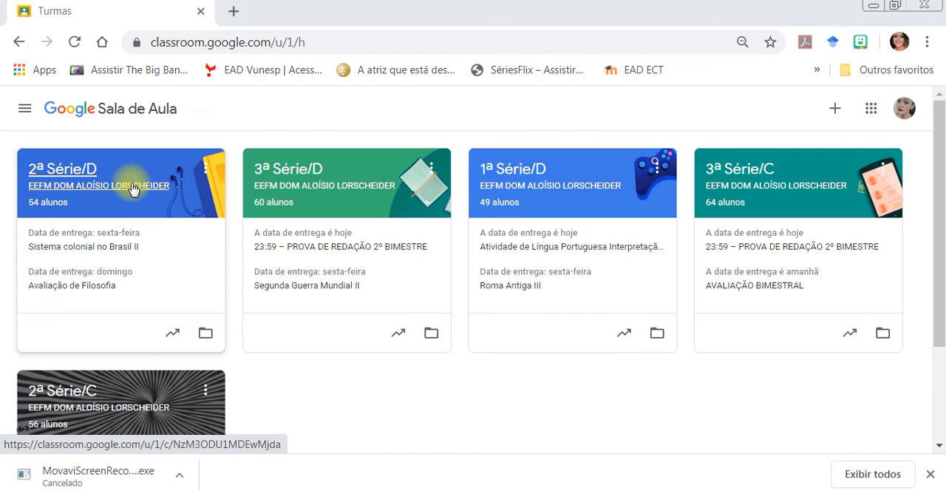
Start a new quiz assignment (Atividade com teste) in the 2ª Série/D class.
left_click(133, 189)
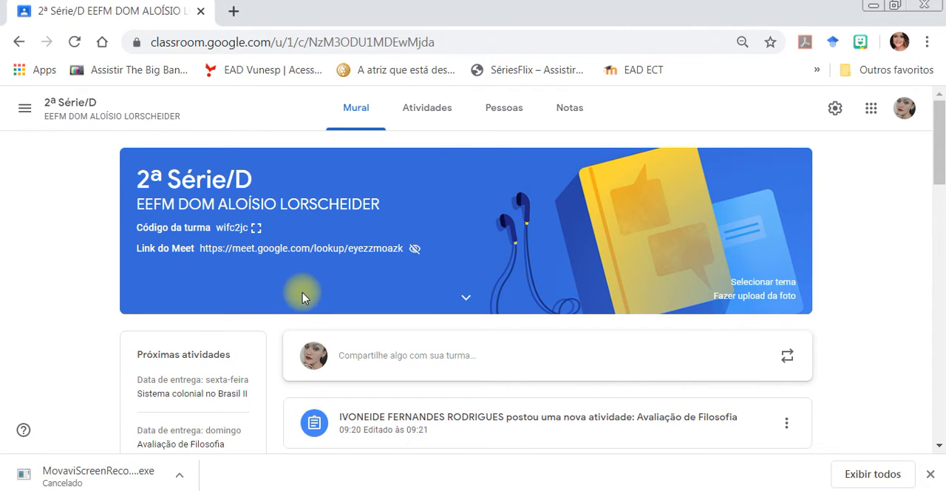
left_click(415, 119)
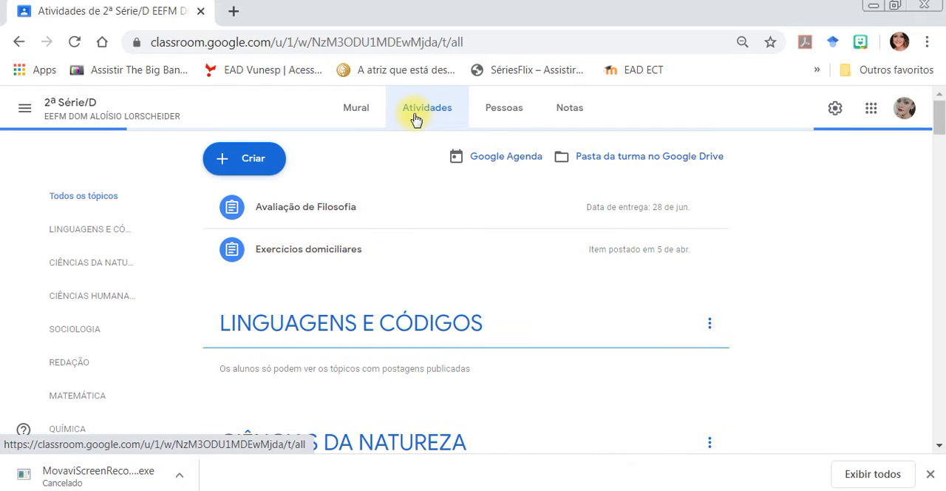
left_click(265, 166)
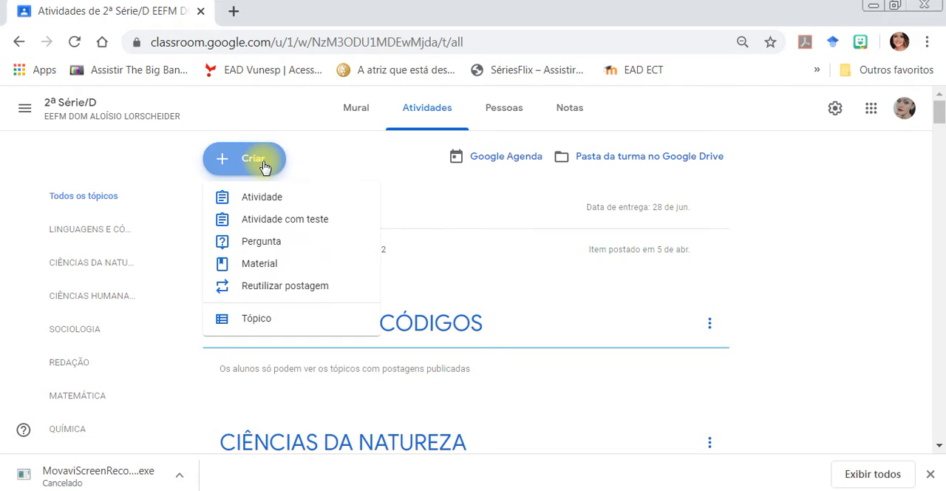
left_click(277, 222)
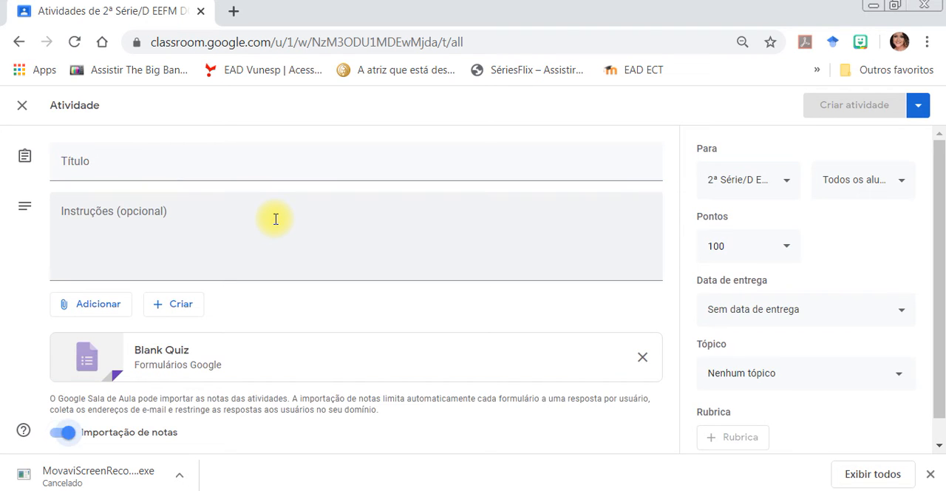
Title the assignment "quiz x" and enter 1, 2, 3 and 3 on separate lines as its instructions.
left_click(242, 159)
type("quiz x")
left_click(212, 208)
type("1")
key("Return")
type("2")
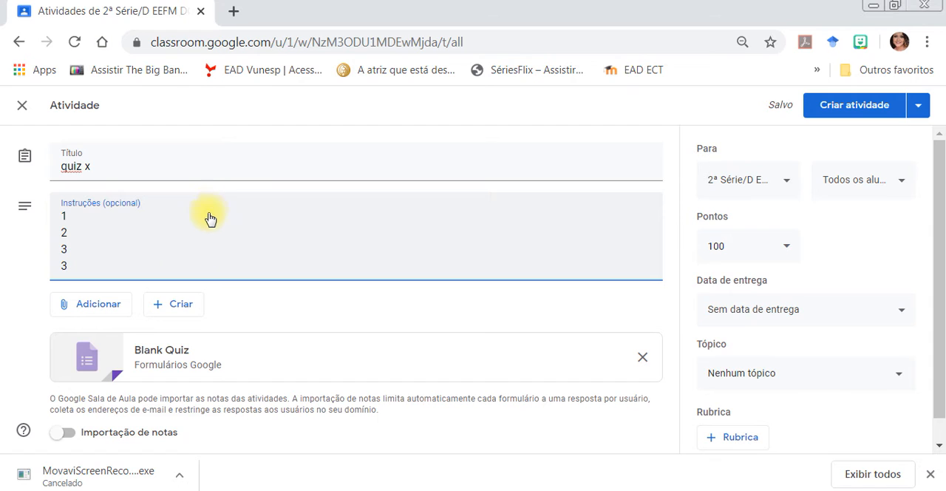
Open the attached Blank Quiz form and replace the untitled question's text with "hdjdsadhsakhsk".
left_click(163, 366)
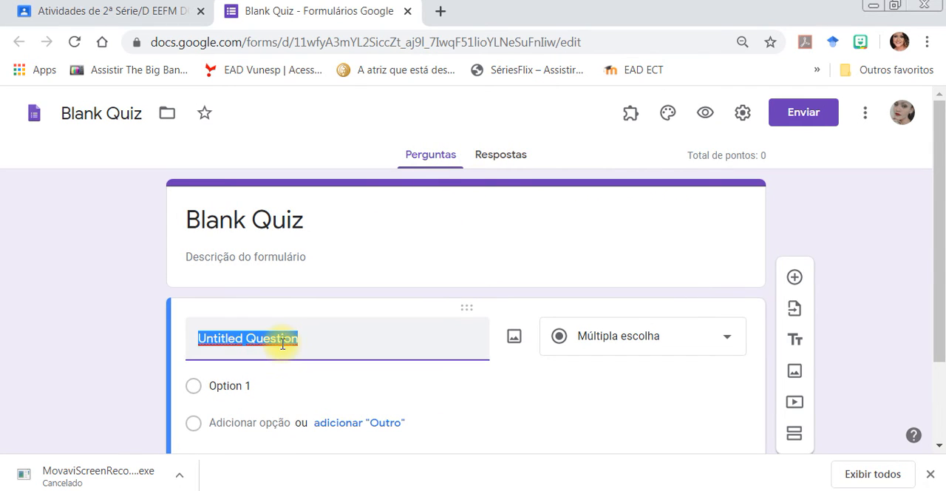
type("hdjdsadhsakhsk")
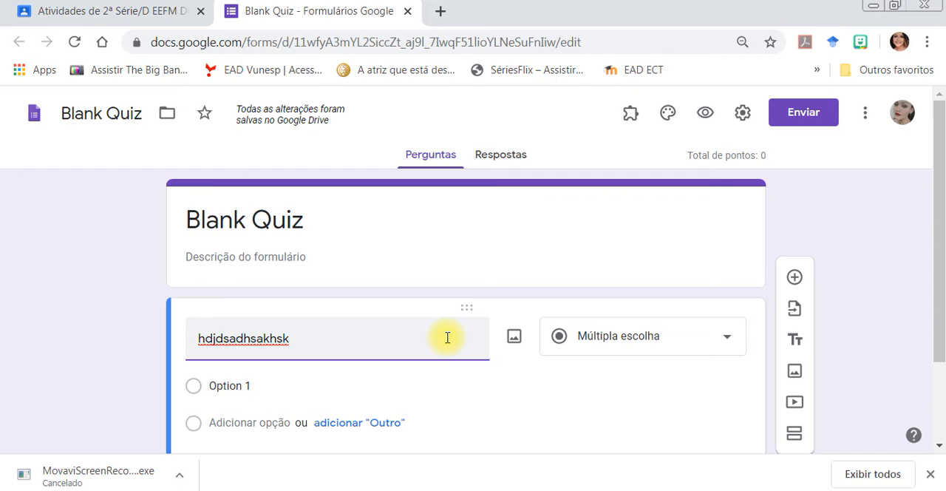
Try the question types Resposta curta and Parágrafo, and return the question to Múltipla escolha.
left_click(604, 348)
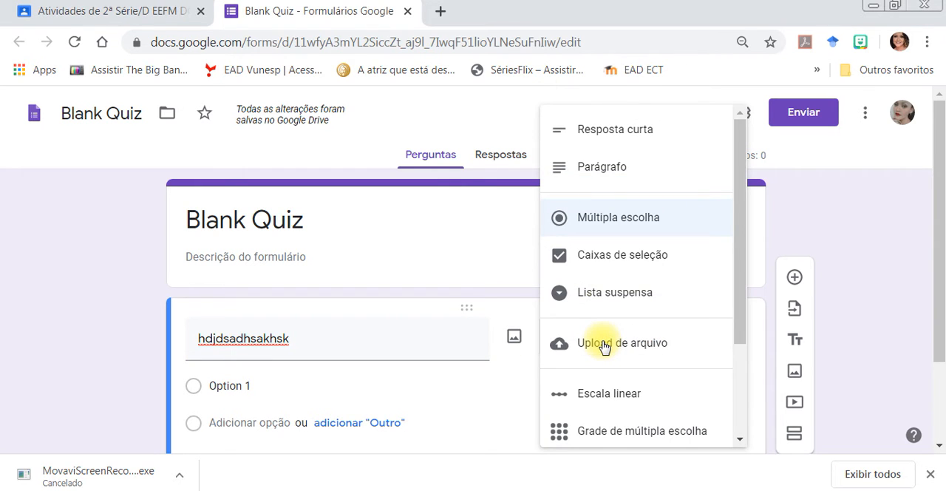
left_click(618, 137)
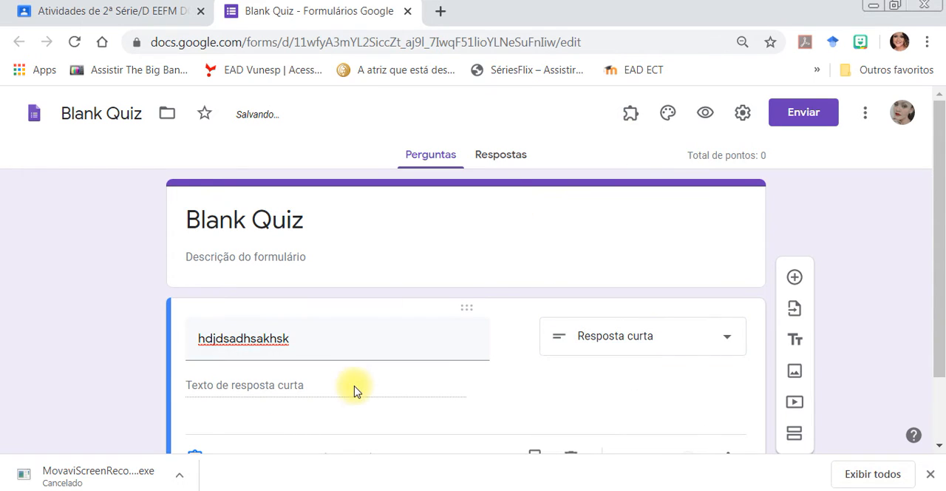
left_click(607, 341)
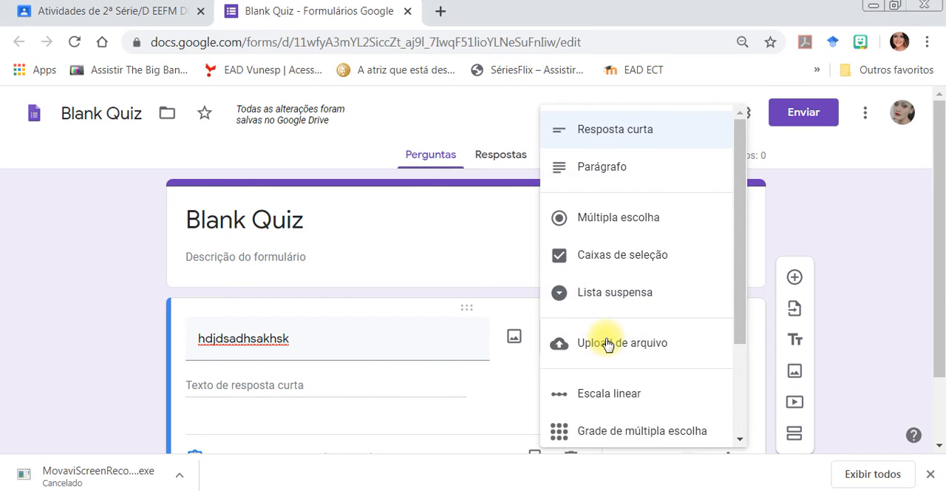
left_click(620, 176)
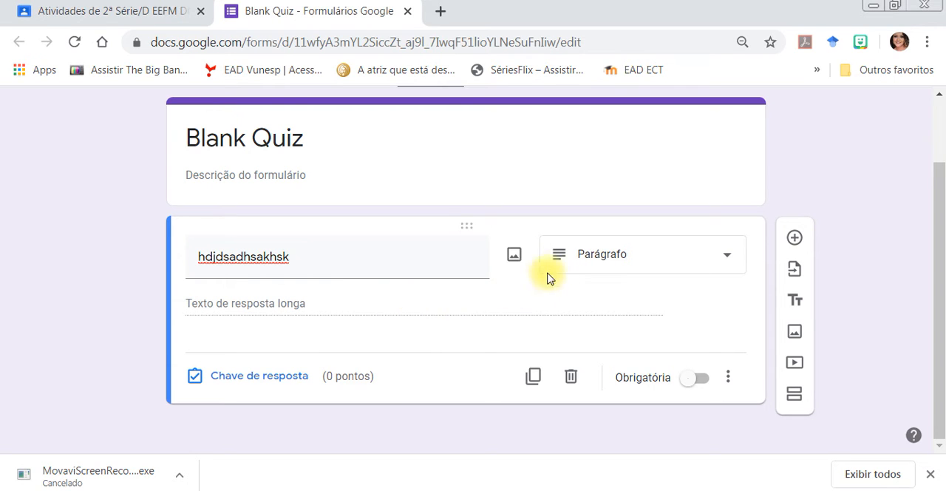
left_click(576, 251)
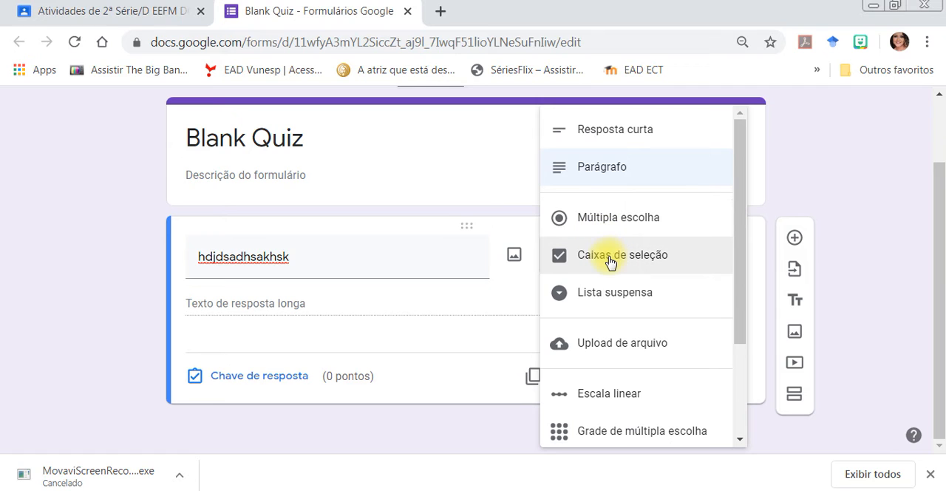
left_click(617, 222)
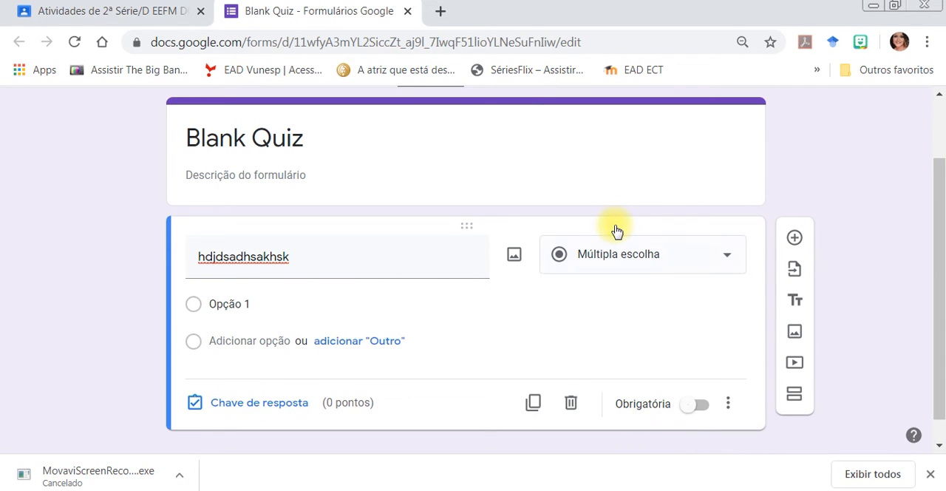
Append "kkkkkk" to the end of the question text.
double_click(302, 261)
left_click(302, 260)
type("kkkkkk")
Give the question four answer options: "asd", "rdrd", "rerwrrer" and "eretrgrgf".
left_click(235, 304)
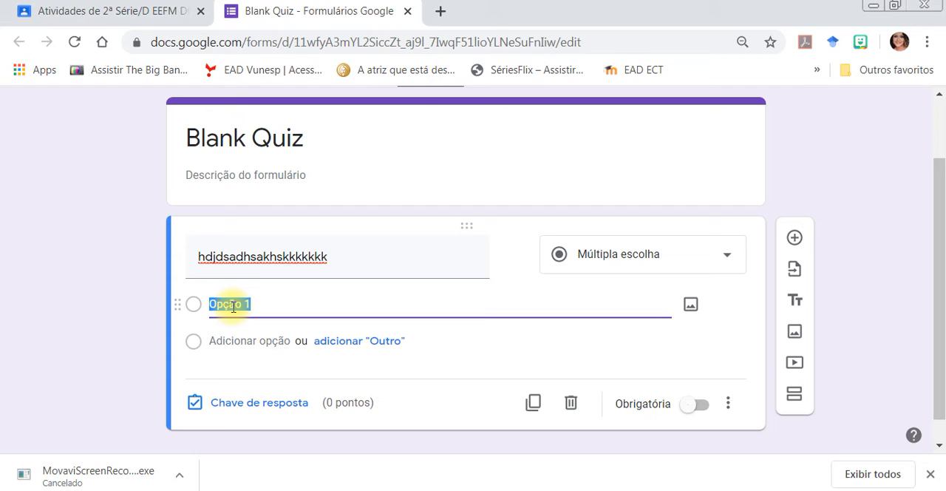
type("asd")
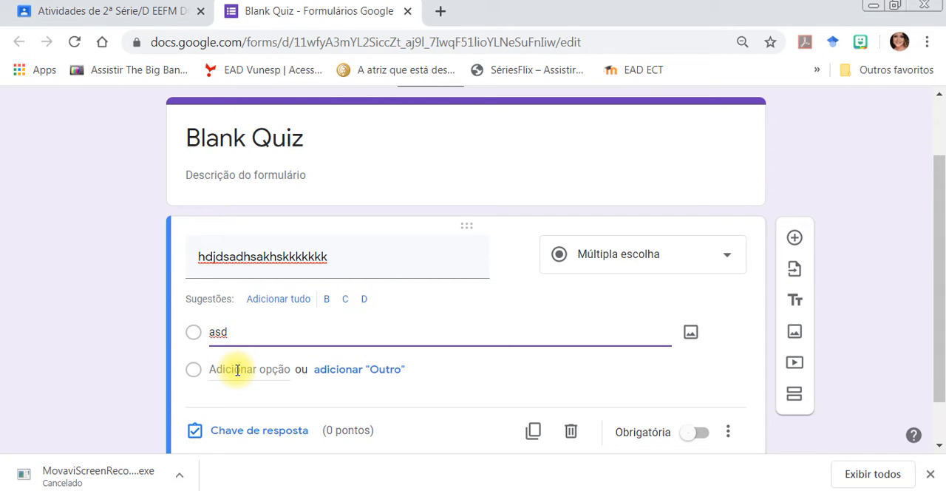
left_click(237, 369)
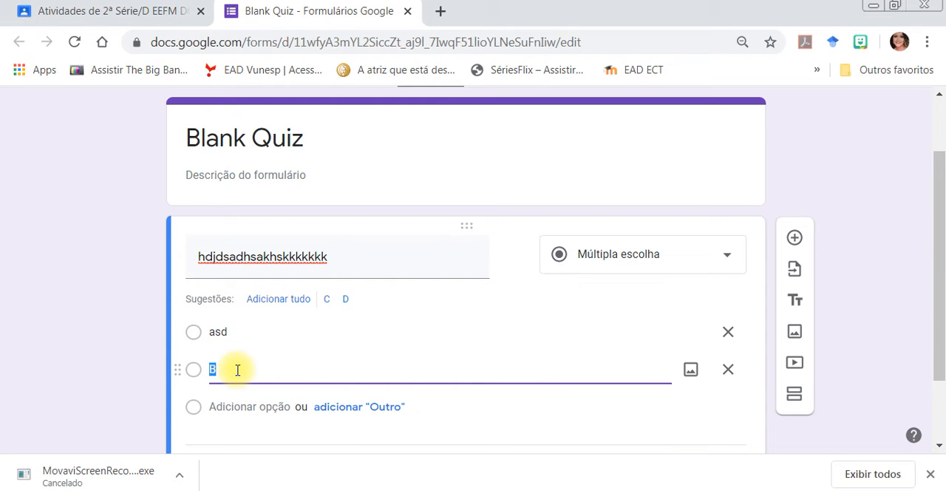
type("rdrd")
left_click(243, 405)
type("rerwrrer")
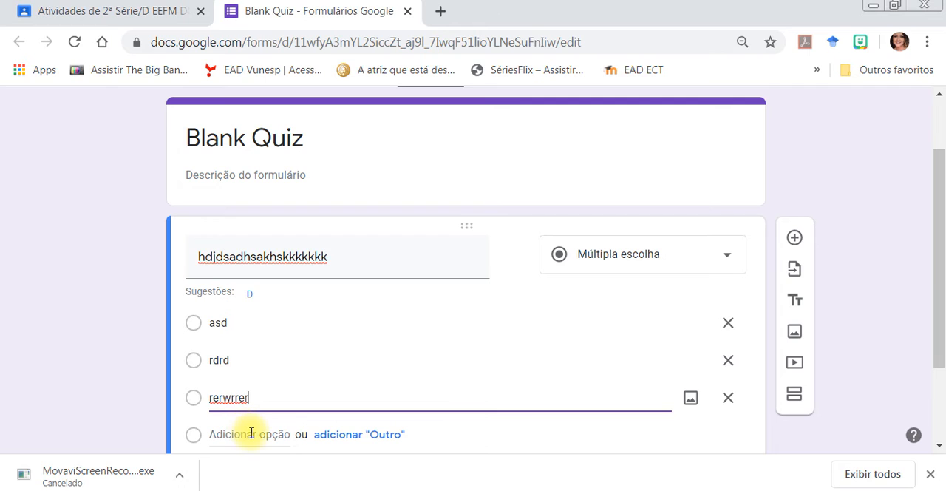
left_click(249, 434)
type("eretrgrgf")
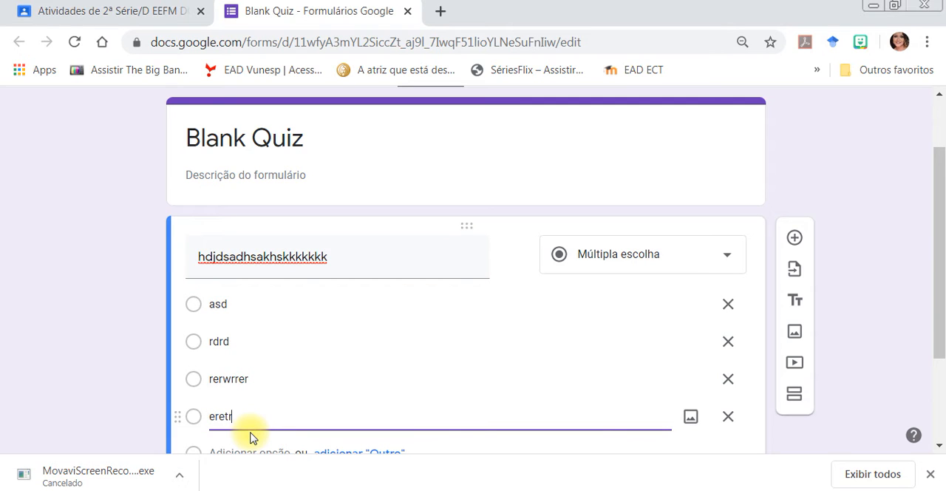
Make the multiple-choice question mandatory (Obrigatória).
left_click(758, 276)
scroll(942, 209, "down", 2)
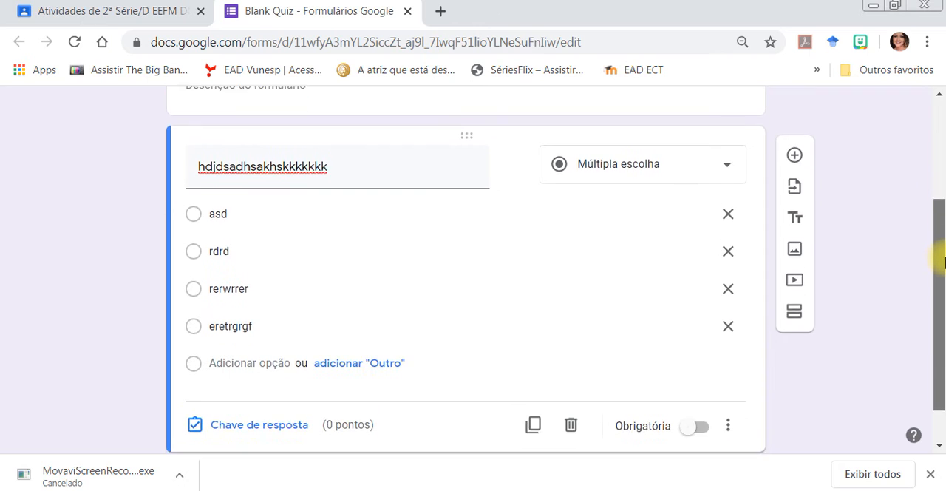
scroll(545, 288, "up", 3)
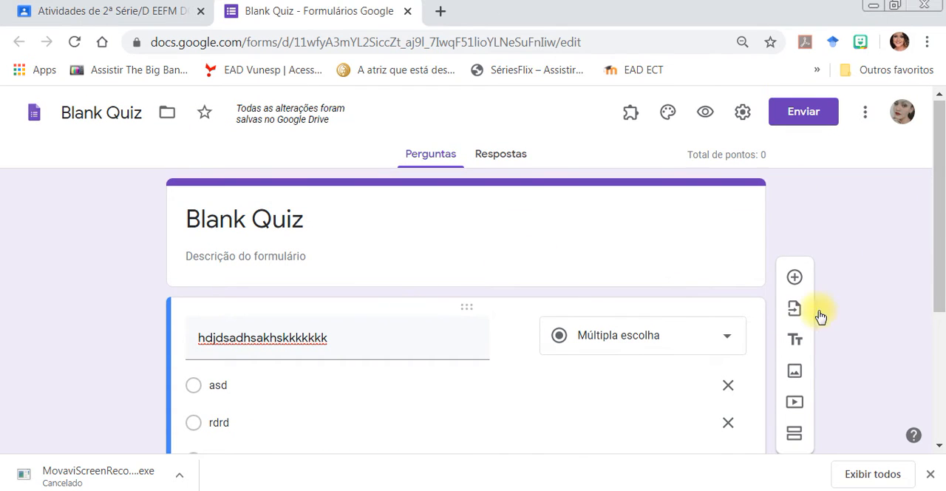
left_click_drag(938, 238, 942, 312)
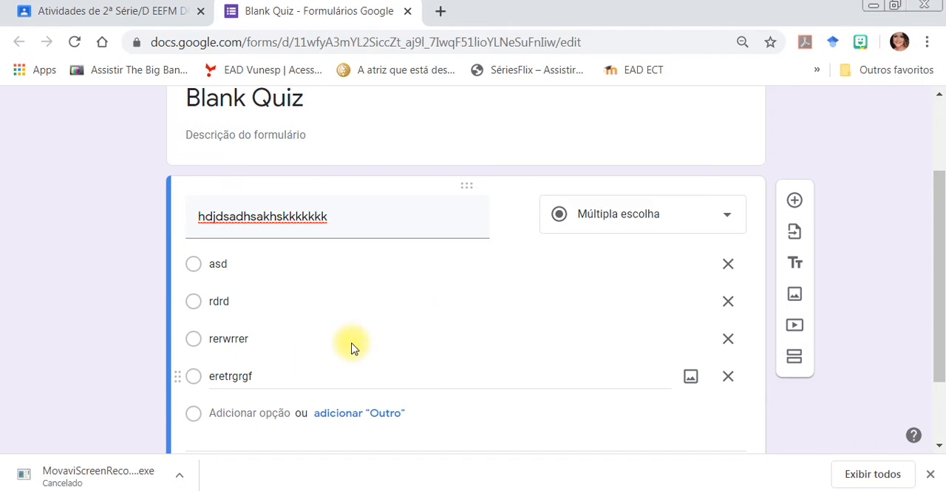
left_click_drag(942, 242, 936, 268)
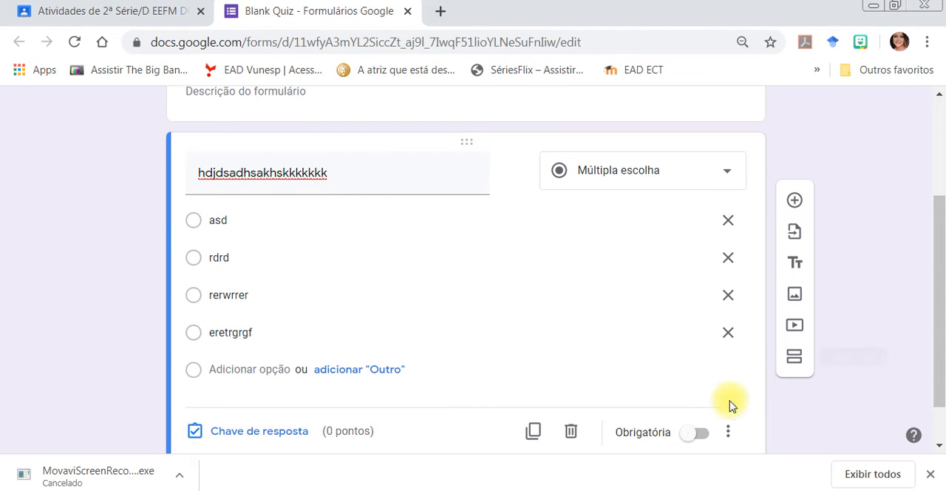
left_click(700, 437)
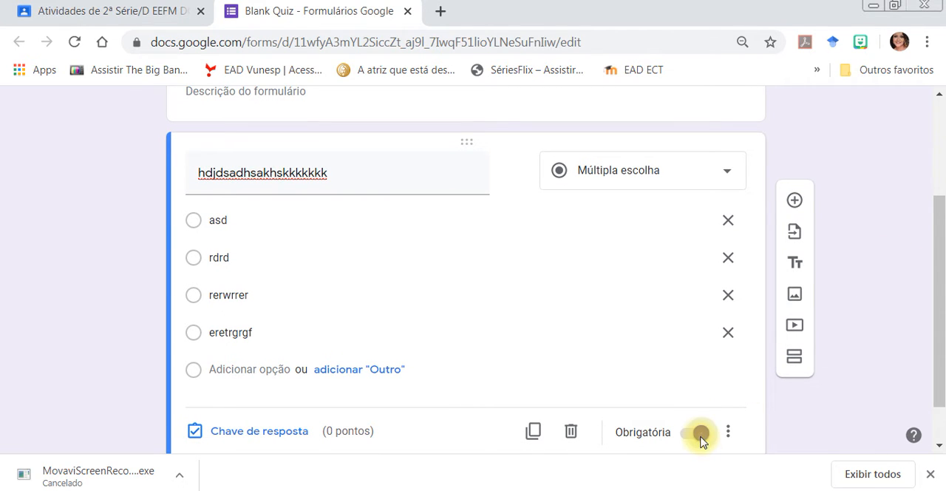
Set the question's answer key to "rdrd" with a value of 1 point and finish the key.
left_click(285, 436)
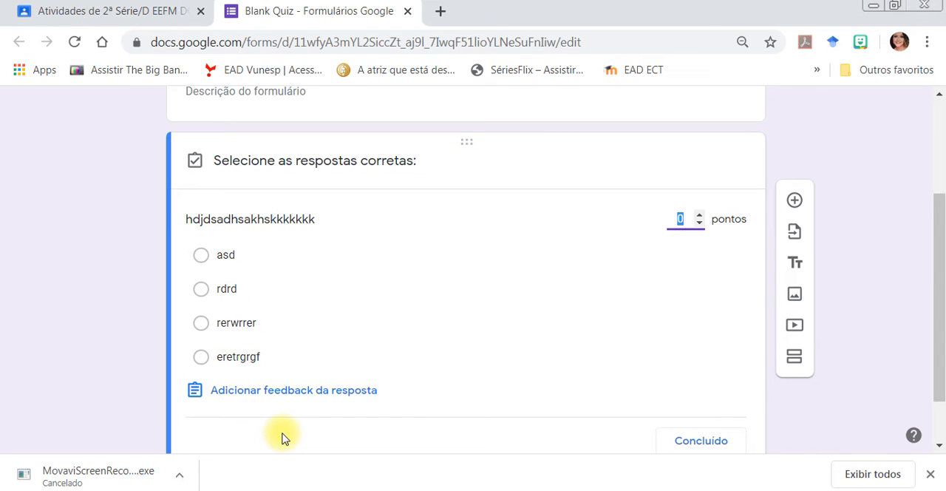
left_click(201, 289)
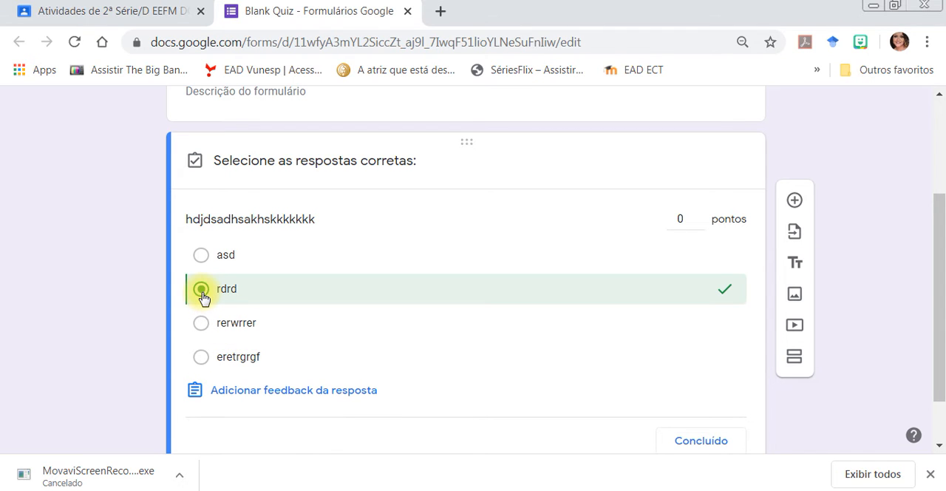
left_click(682, 218)
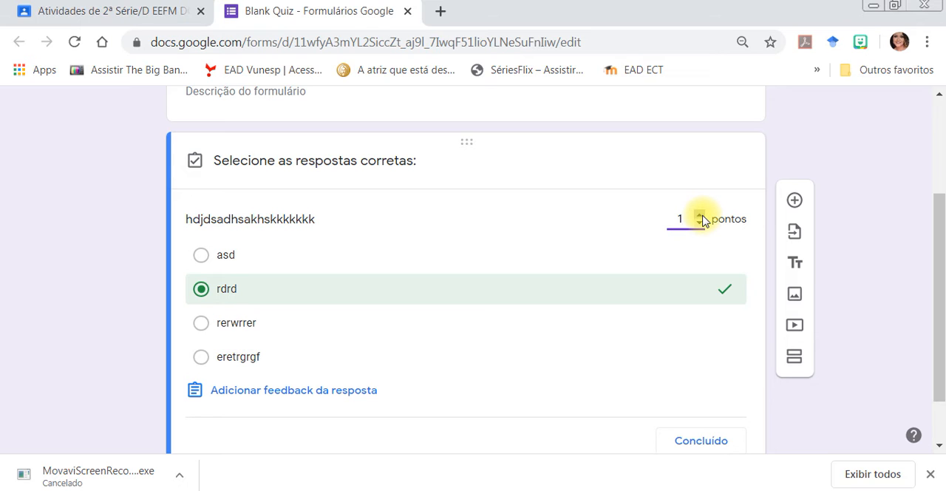
left_click(774, 168)
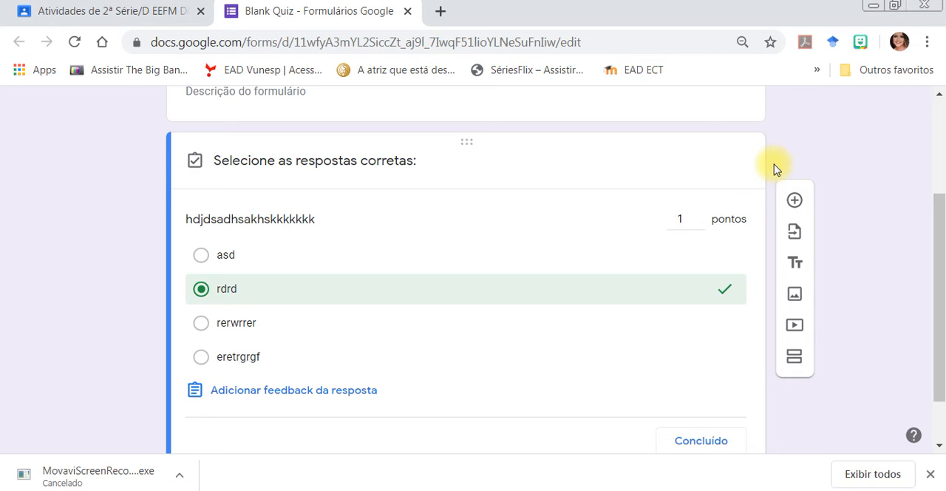
mouse_move(943, 213)
left_mouse_down()
mouse_move(943, 243)
mouse_move(942, 212)
left_mouse_up()
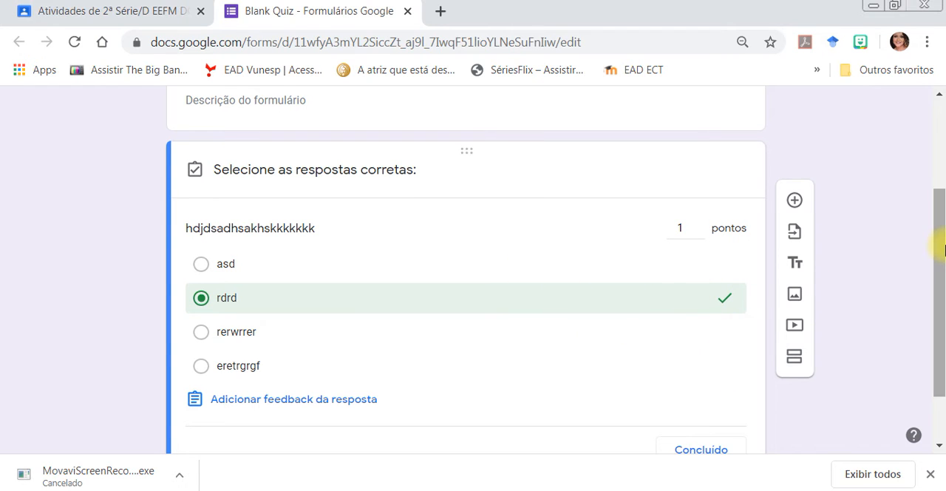
left_click_drag(942, 252, 942, 273)
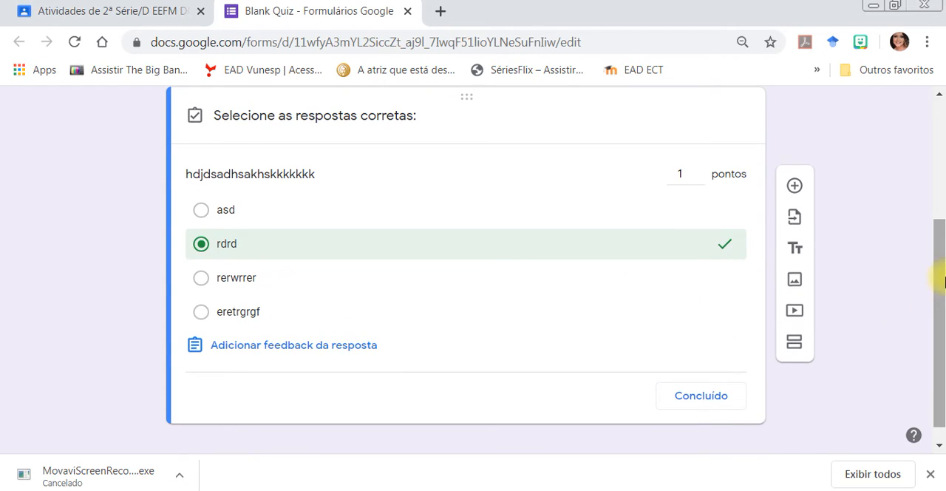
left_click(706, 405)
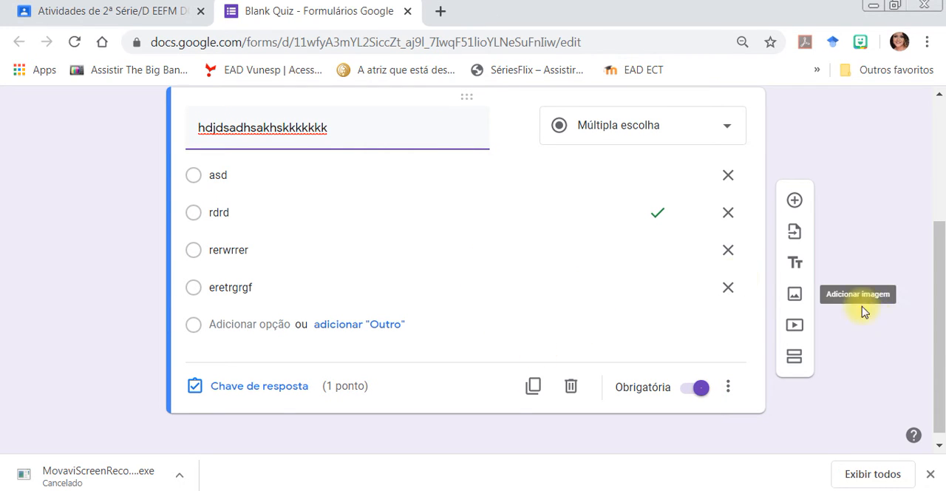
Retitle the form "PRova de XXXX" and open its description for editing.
left_click_drag(940, 347, 889, 232)
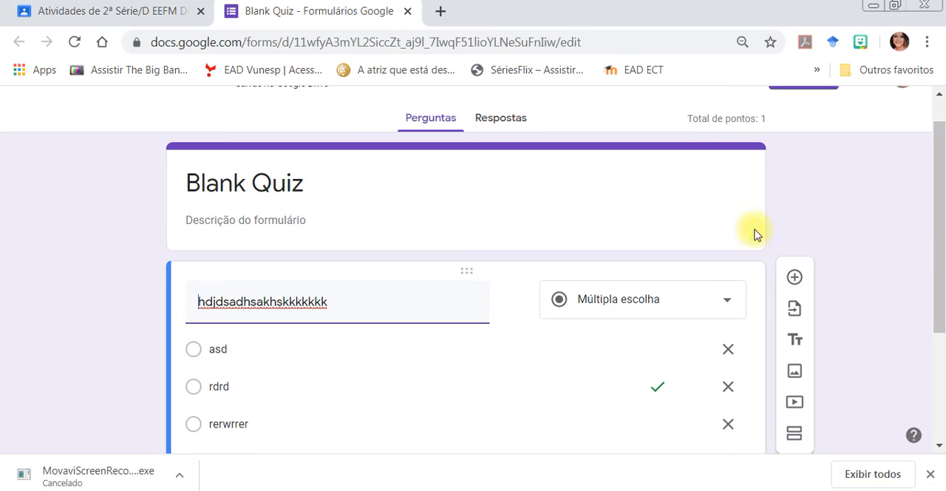
left_click(270, 182)
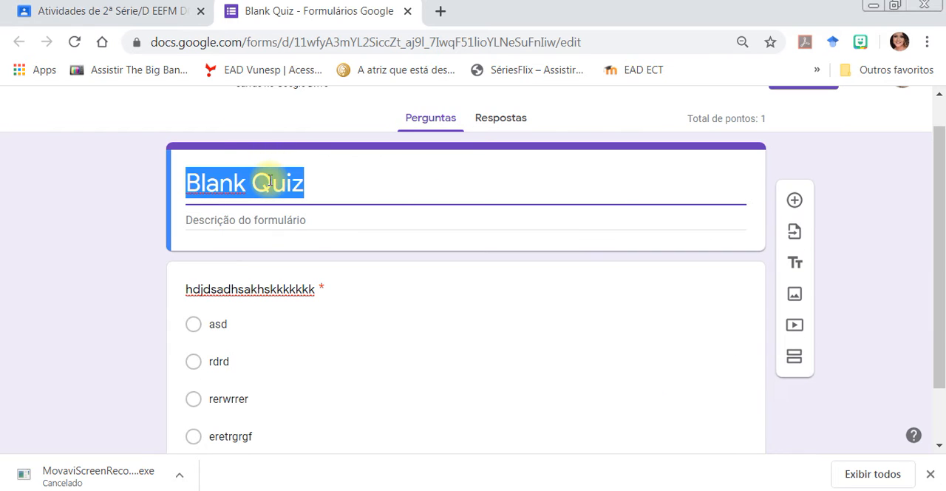
type("PRov")
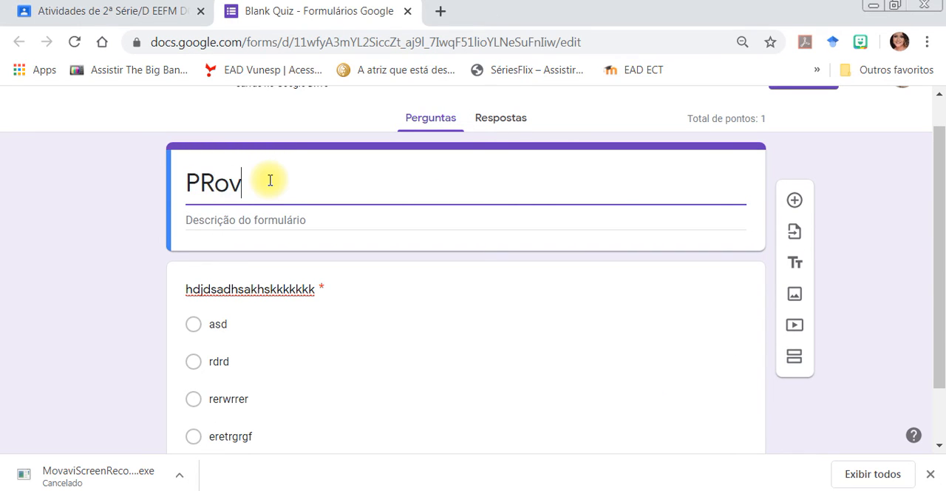
type("a de XXXX")
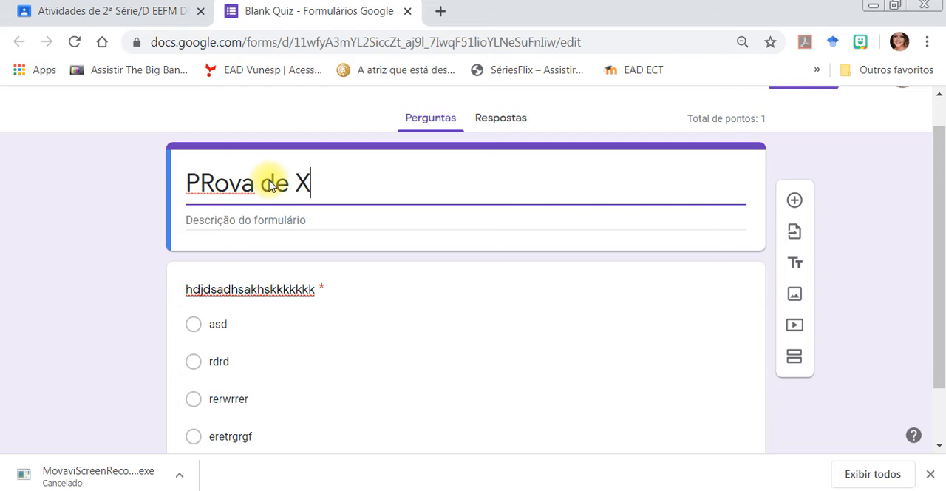
left_click(269, 219)
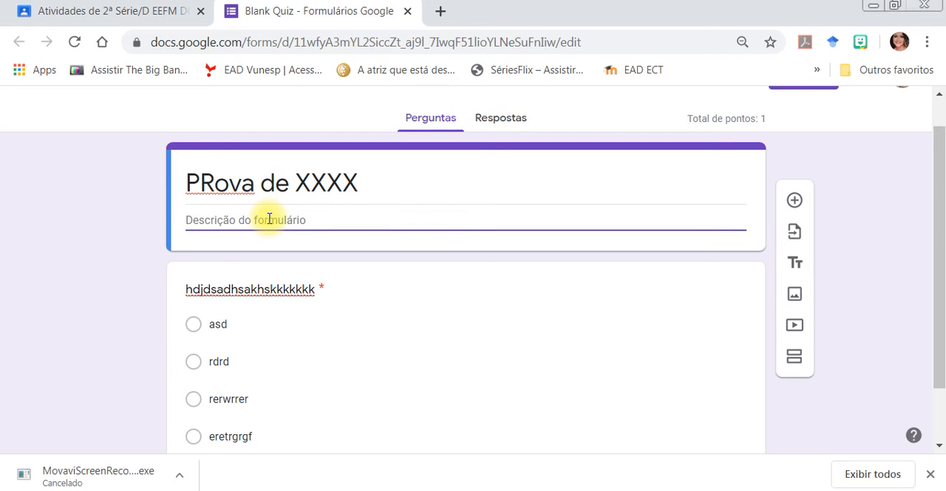
Fill in the form description with "sfkshfhfhdfsd".
type("sfkshfhfhdfsd")
left_click(80, 233)
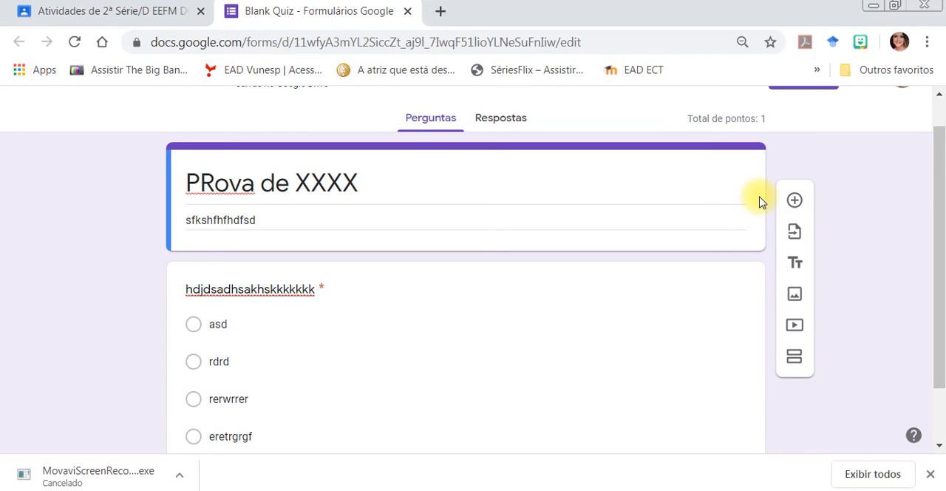
Insert one of the "Edited - Produção d..." notebook-page images from My Drive in Google Drive below the form's title section.
left_click(796, 294)
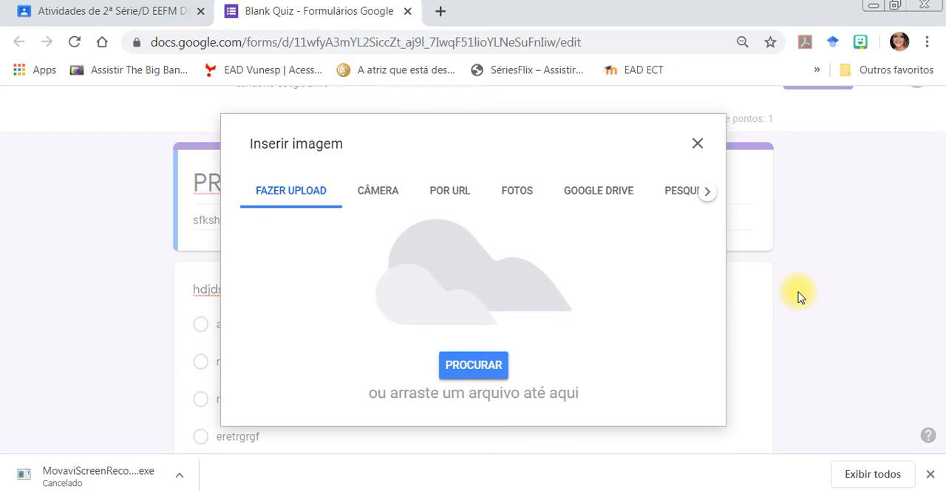
left_click(507, 195)
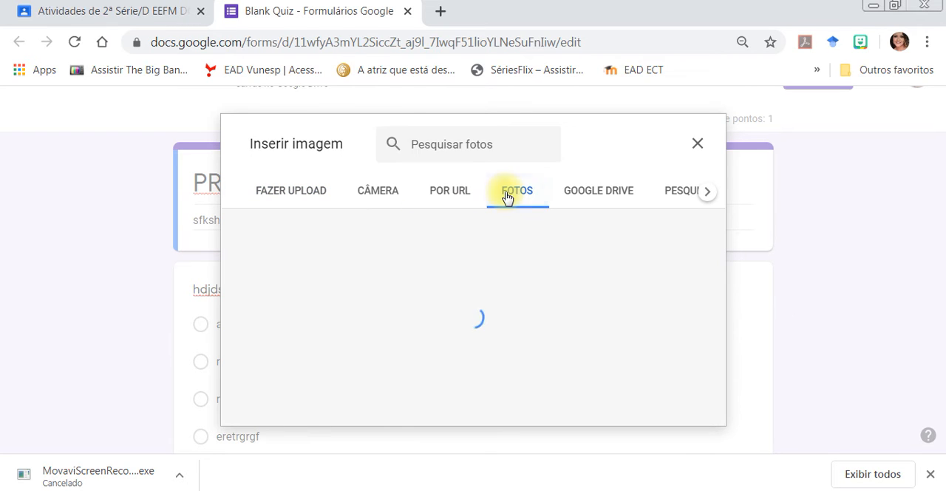
left_click(577, 194)
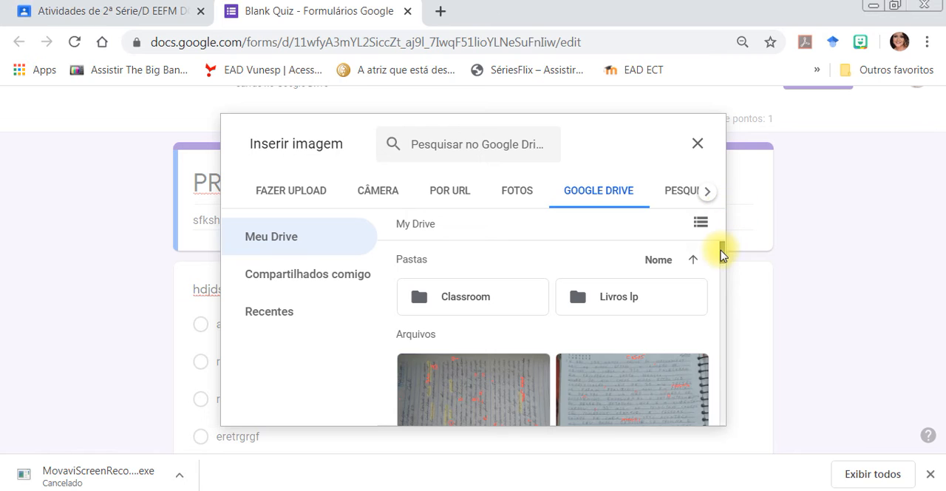
left_click_drag(722, 254, 727, 350)
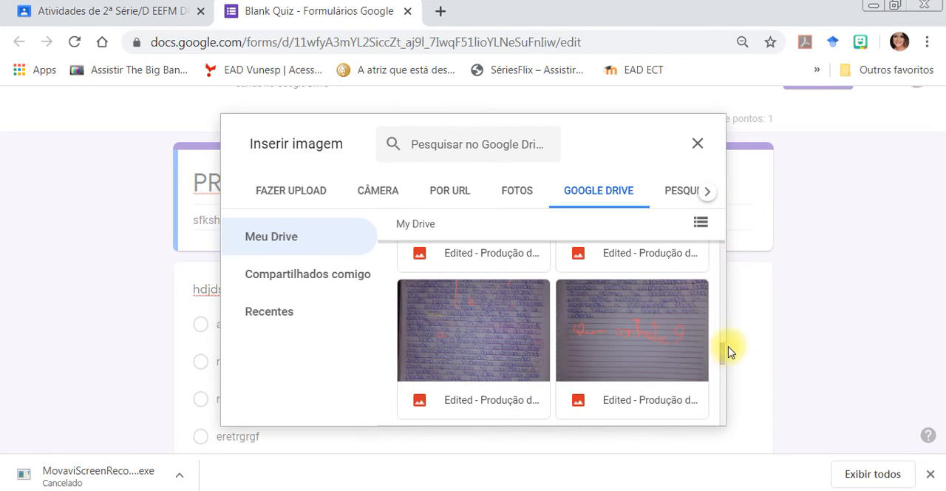
left_click(590, 326)
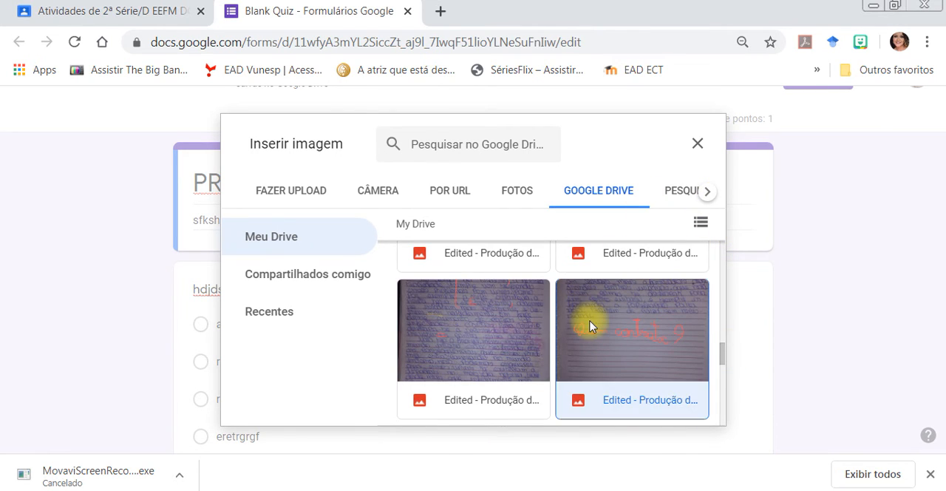
left_click(693, 407)
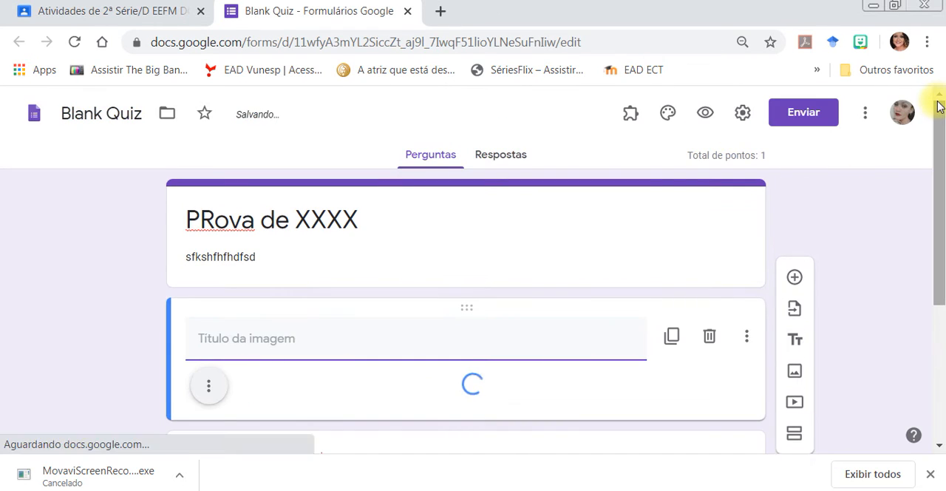
Delete the untitled image item placed between the form title and the multiple-choice question.
left_click_drag(935, 154, 939, 187)
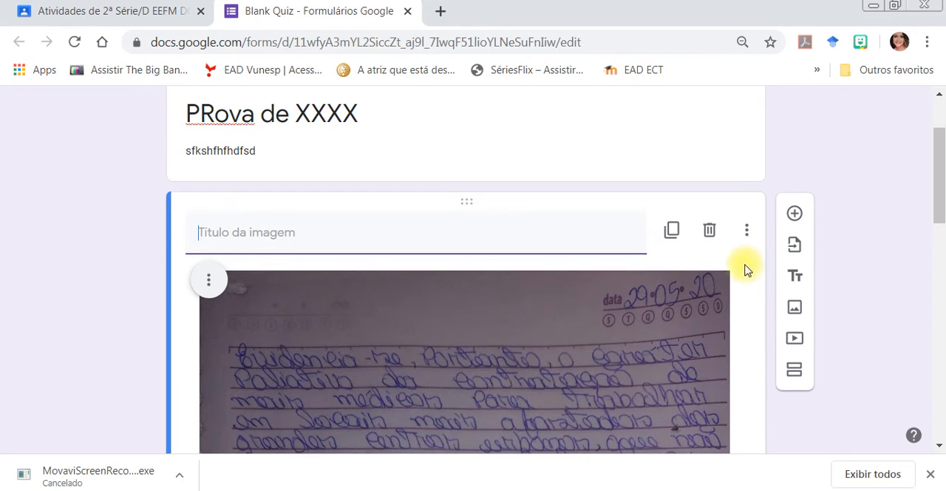
left_click(710, 232)
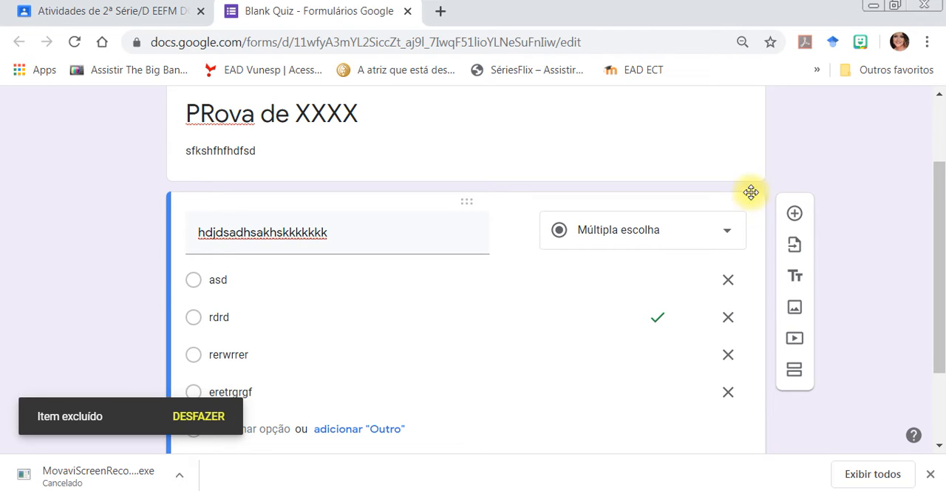
scroll(747, 152, "up", 2)
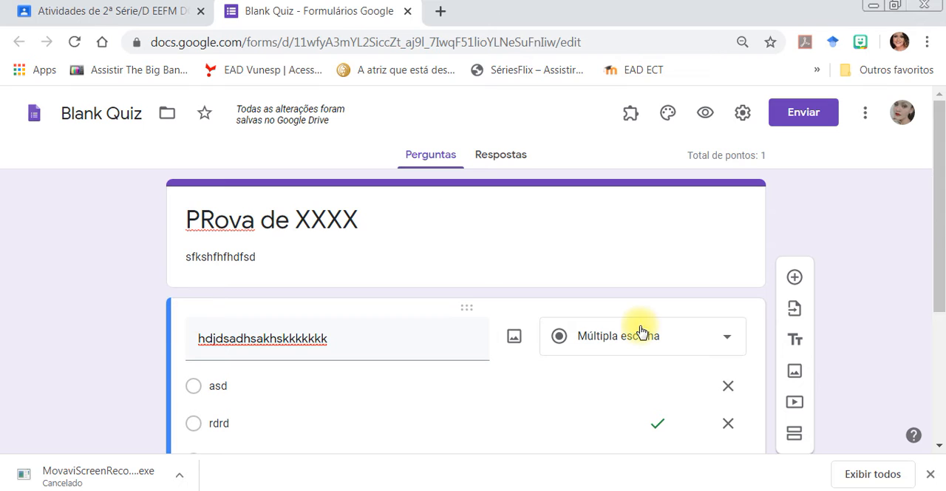
Search YouTube for "Pré Modernismo" and insert the video "PRÉ-MODERNISMO | QUER QUE DESENHE | DESCOMPLICA" after the multiple-choice question.
left_click_drag(939, 222, 942, 294)
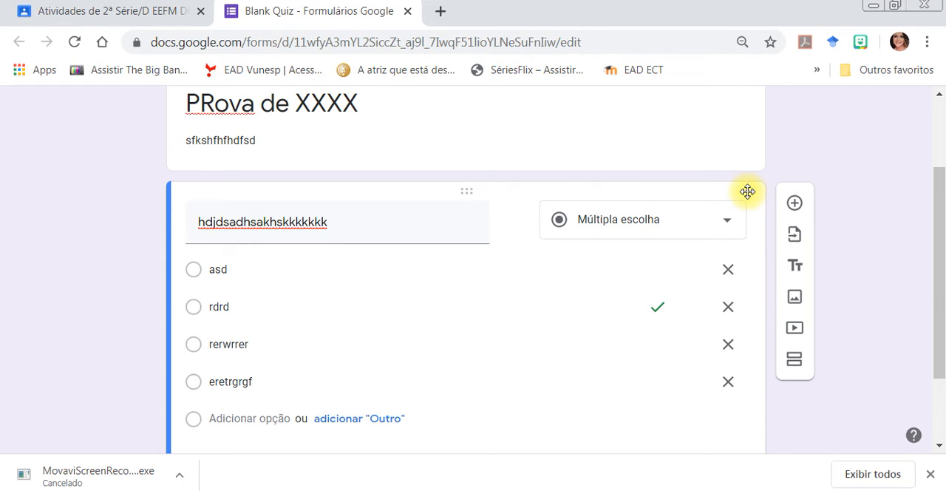
left_click(795, 328)
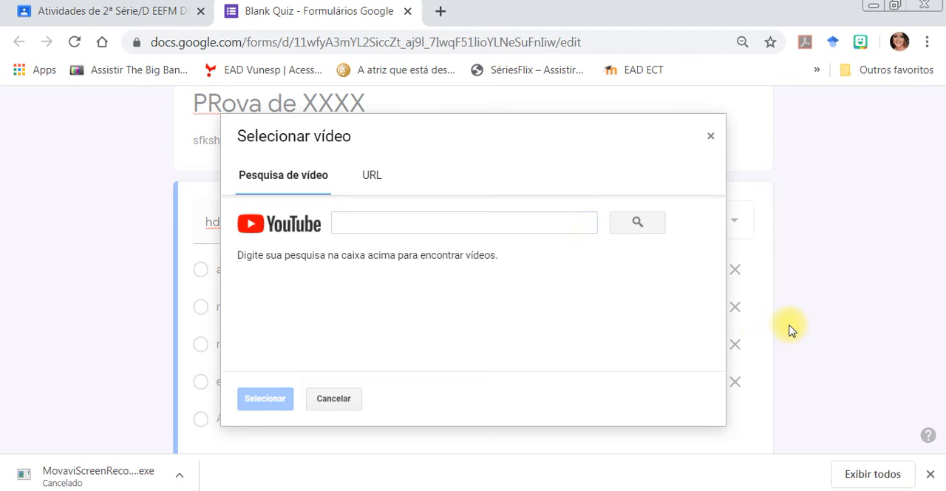
left_click(533, 219)
type("Pr")
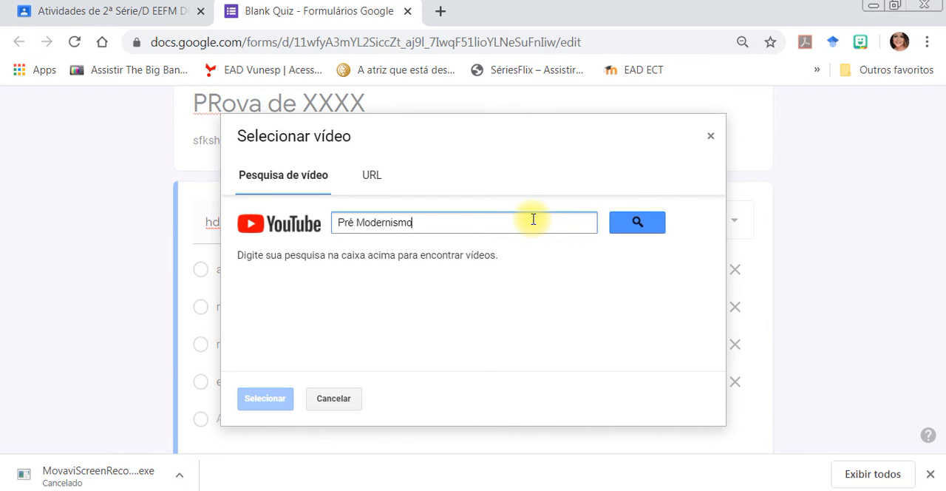
type("é Modernismo")
key("Return")
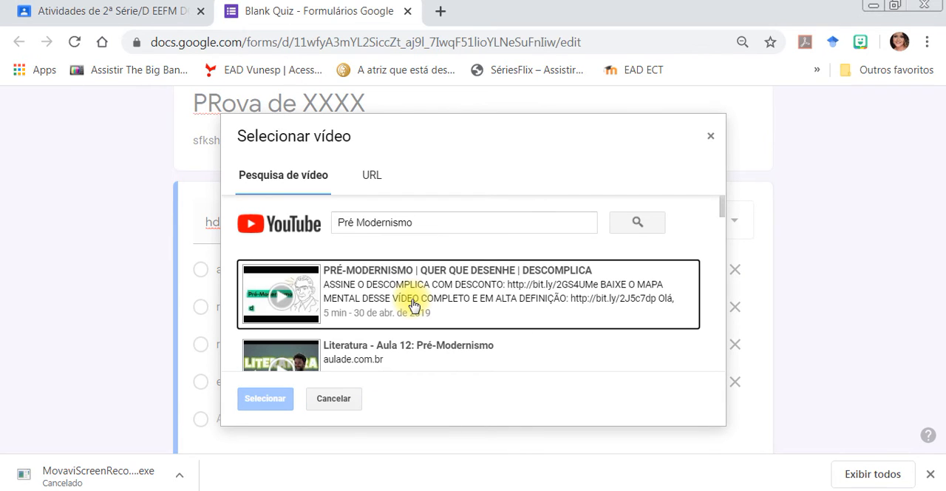
left_click(413, 305)
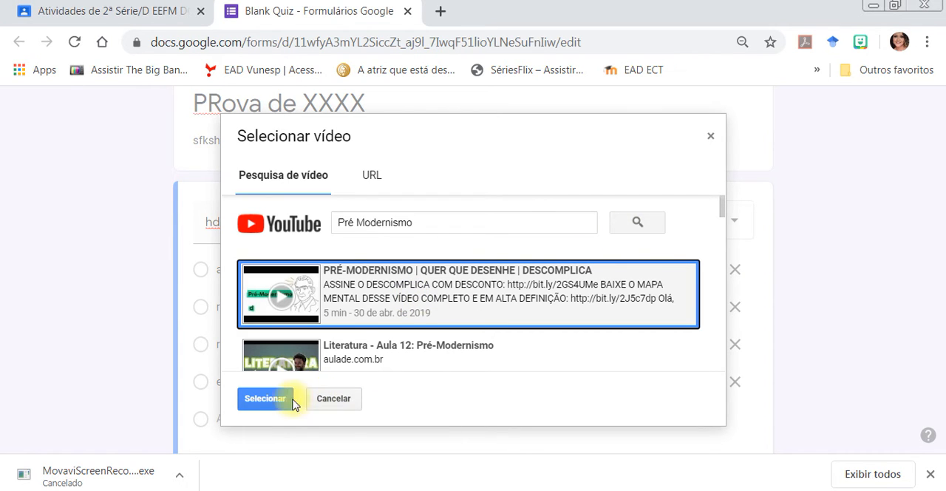
left_click(265, 398)
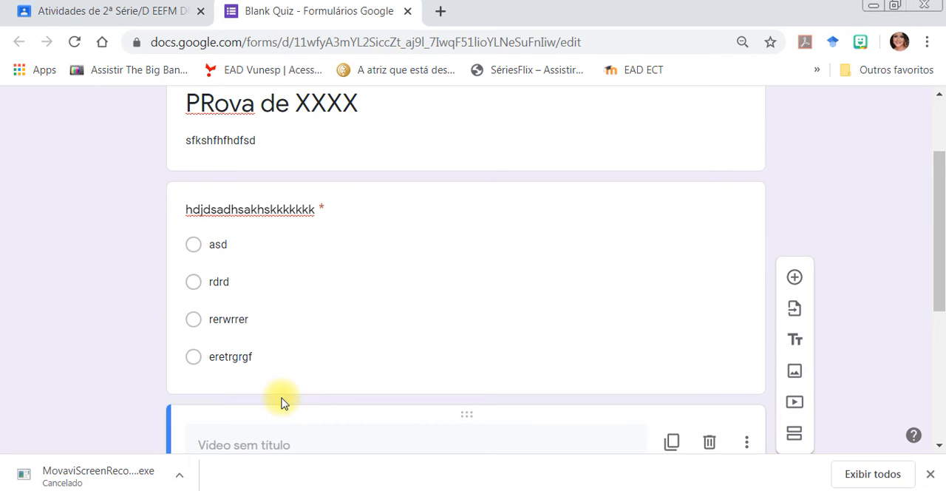
Delete the untitled Pré-Modernismo video item from the form.
left_click_drag(940, 256, 942, 396)
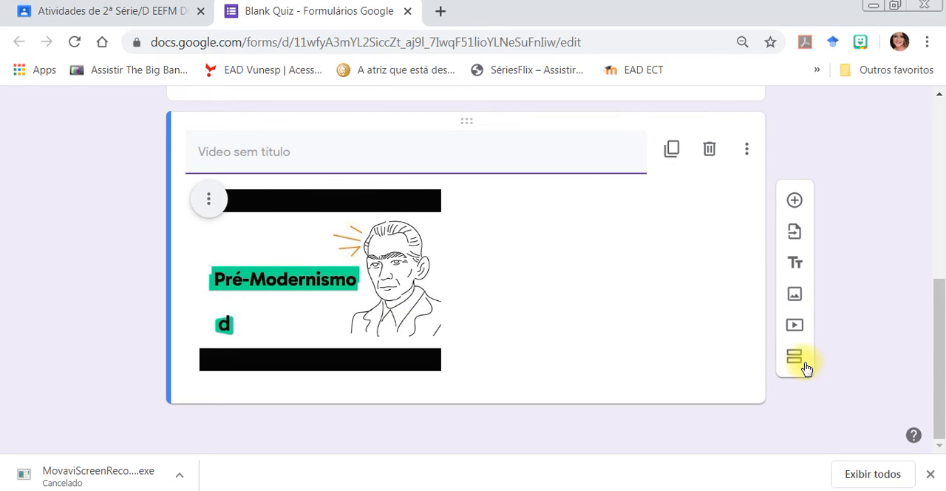
left_click_drag(937, 359, 937, 287)
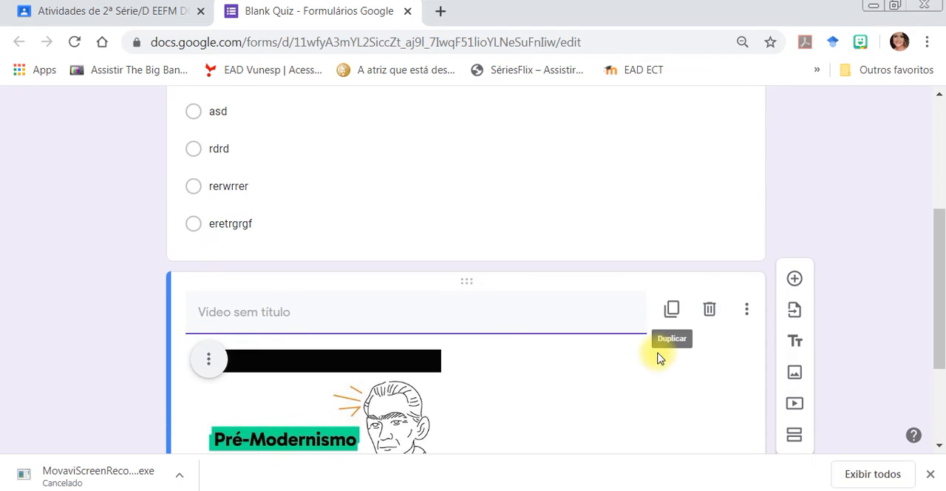
left_click(711, 314)
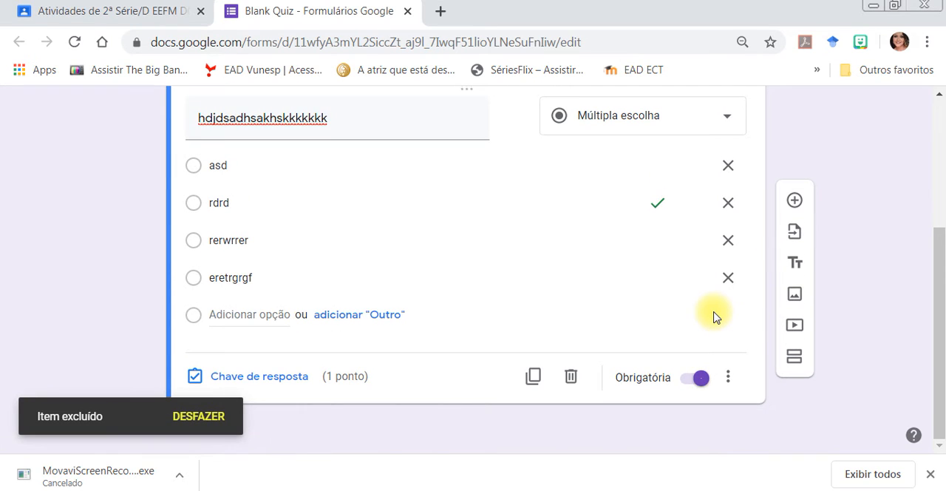
Add a question titled "Nome Completo" after the multiple-choice question, with the short-answer type (Resposta curta).
mouse_move(940, 301)
left_mouse_down()
mouse_move(938, 227)
mouse_move(939, 285)
left_mouse_up()
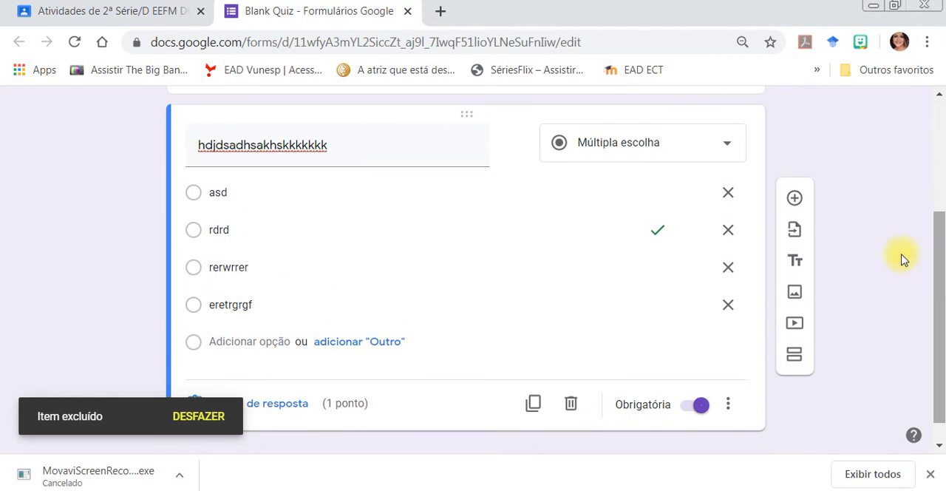
left_click(794, 201)
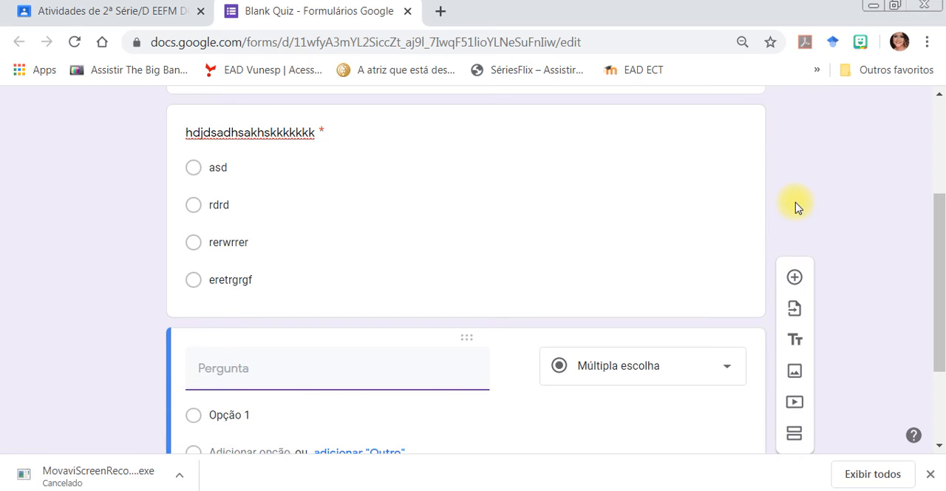
left_click_drag(938, 211, 937, 295)
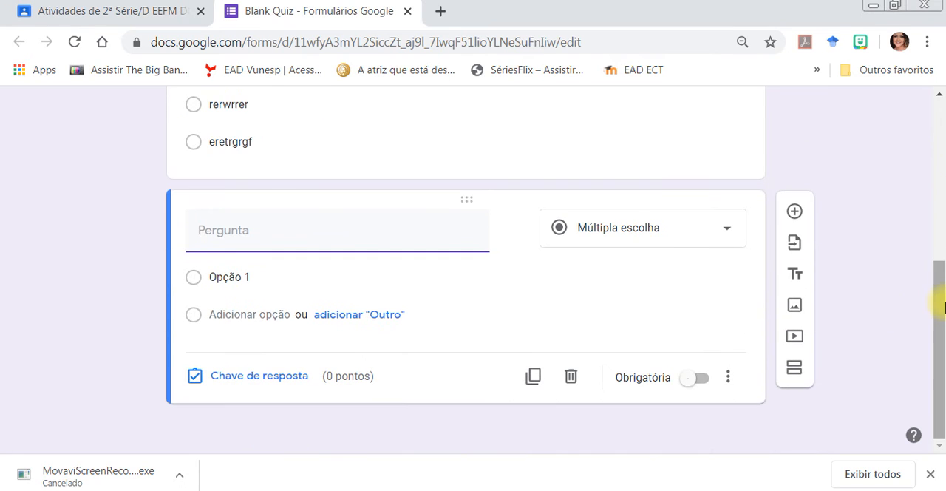
left_click(629, 306)
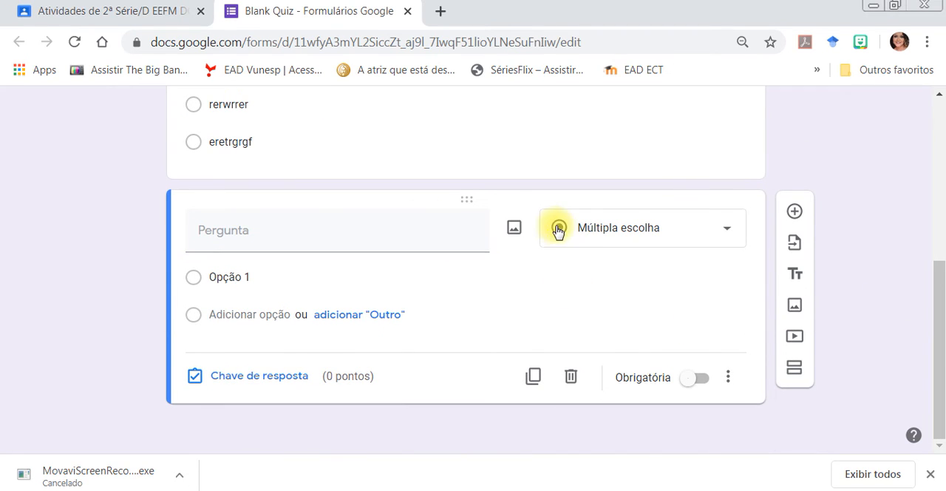
left_click(584, 229)
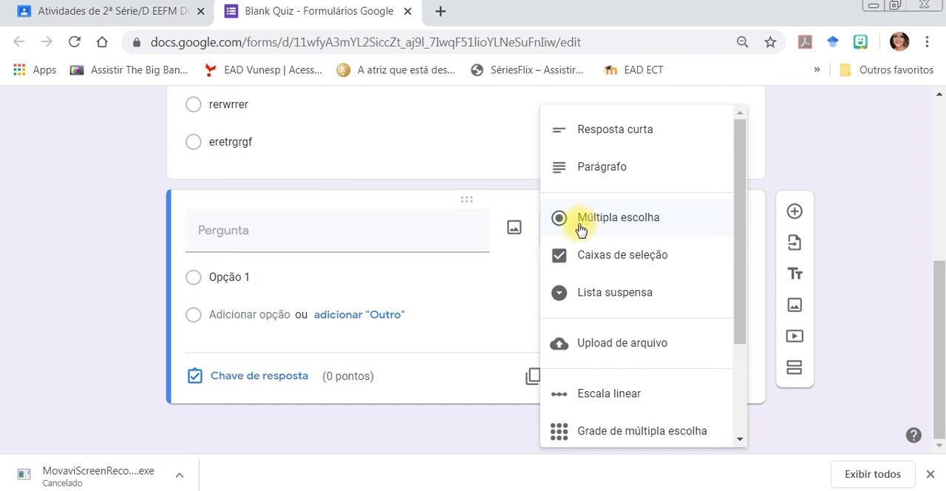
left_click(449, 226)
type("No")
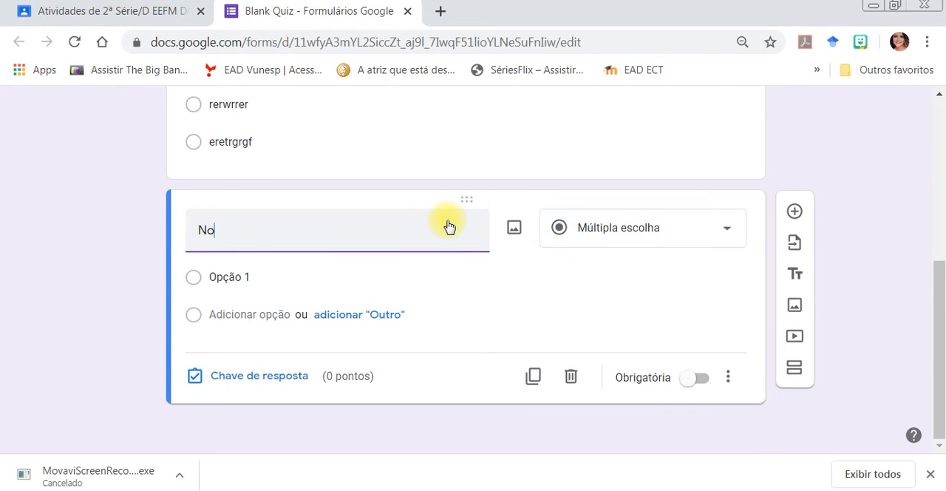
type("me Completo")
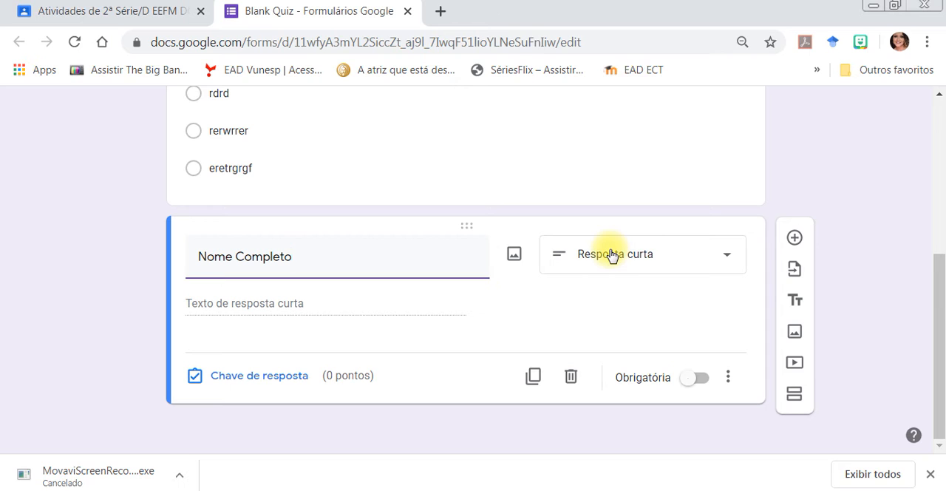
left_click(630, 260)
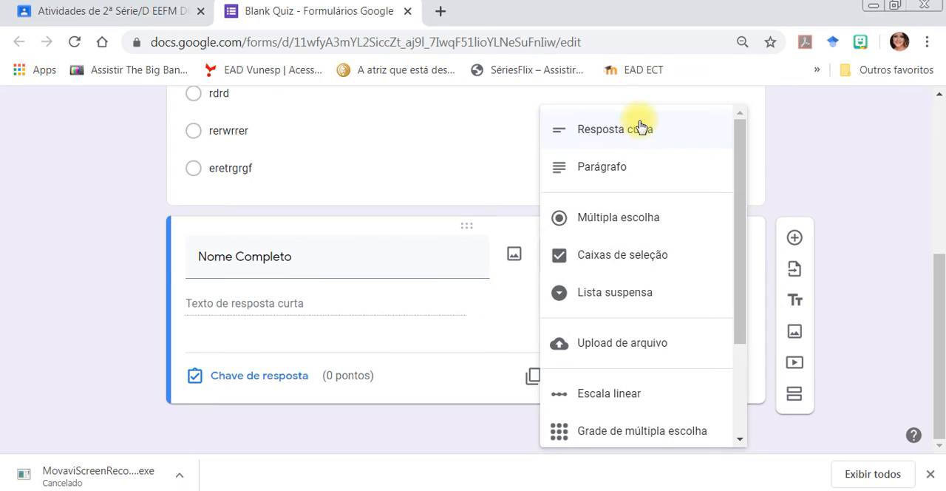
left_click(332, 299)
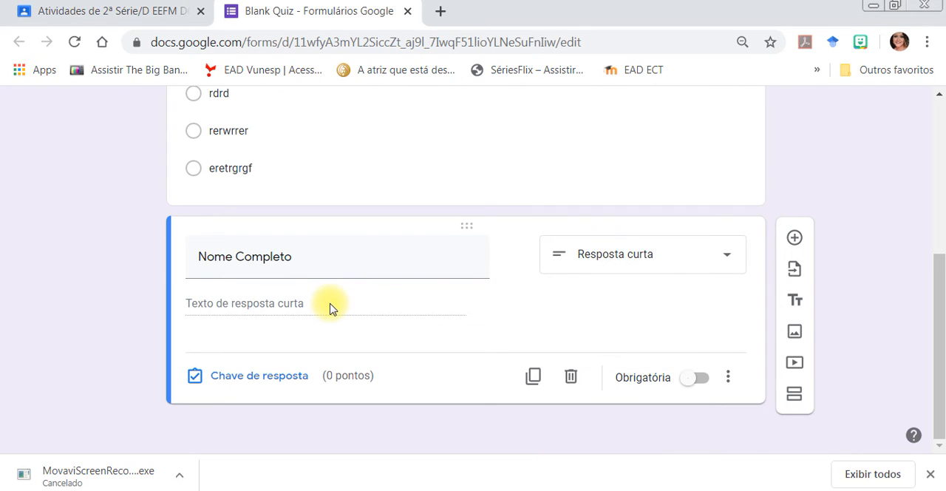
Make the "Nome Completo" question mandatory (Obrigatória).
triple_click(313, 255)
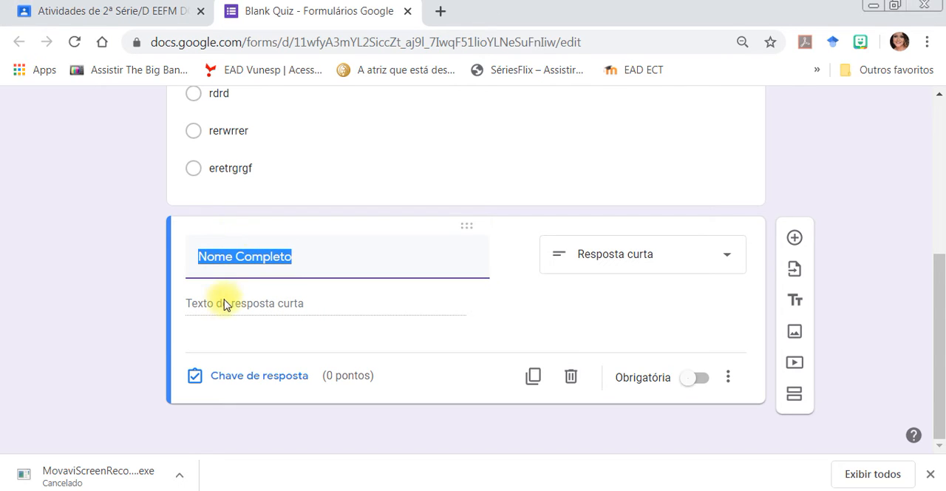
left_click(231, 314)
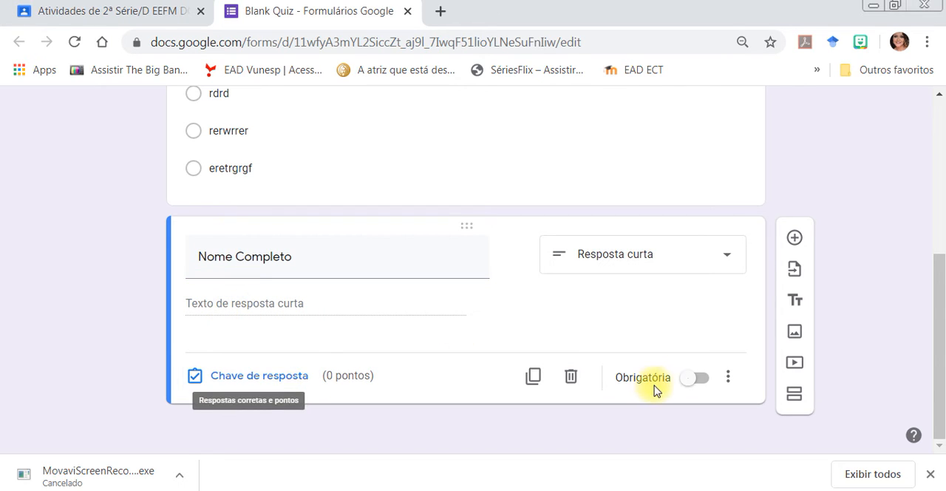
left_click(702, 379)
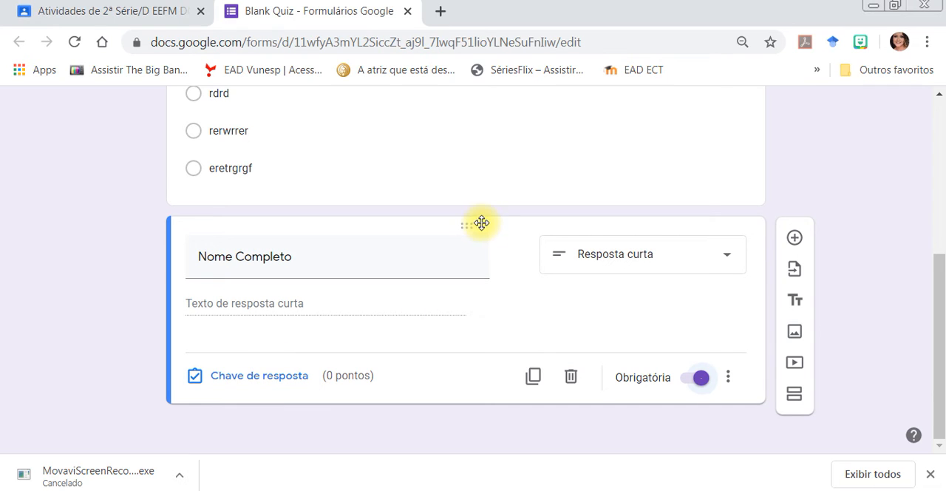
Move the "Nome Completo" question above the multiple-choice question, directly below the form's title section.
left_click_drag(474, 226, 488, 167)
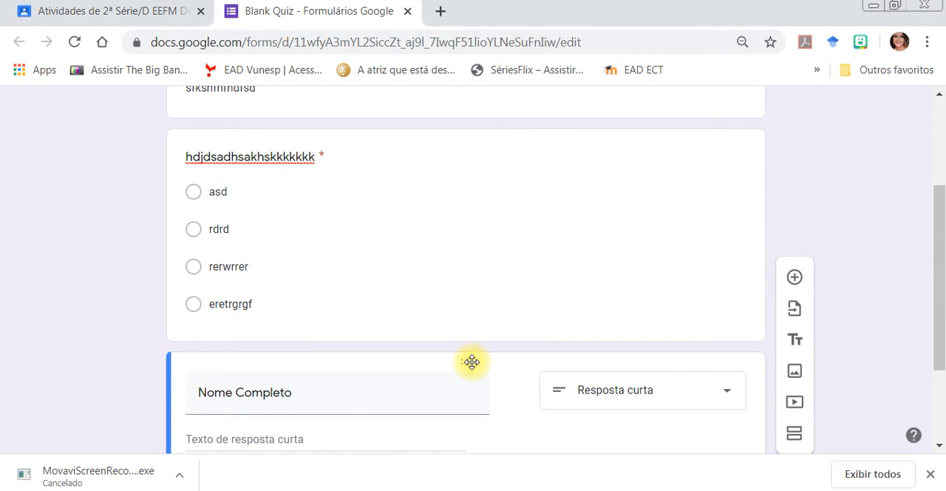
left_click_drag(473, 353, 474, 263)
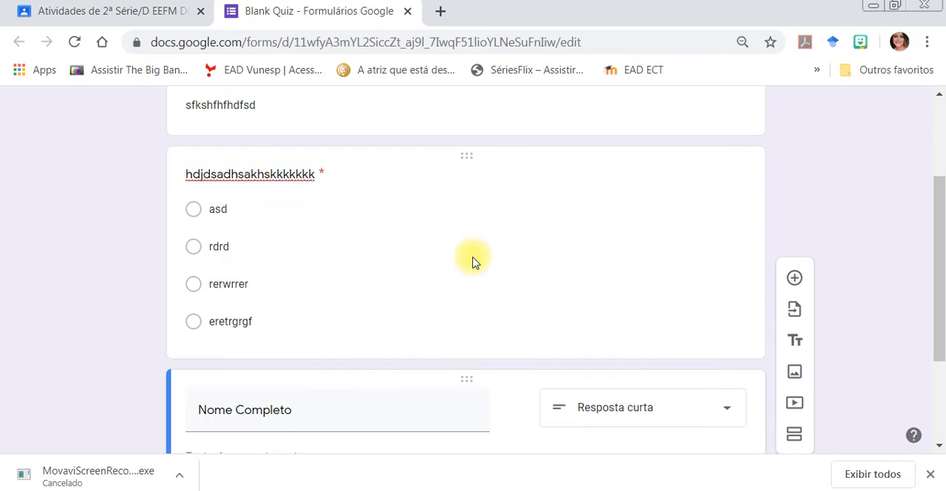
mouse_move(937, 260)
left_mouse_down()
mouse_move(943, 212)
mouse_move(943, 260)
left_mouse_up()
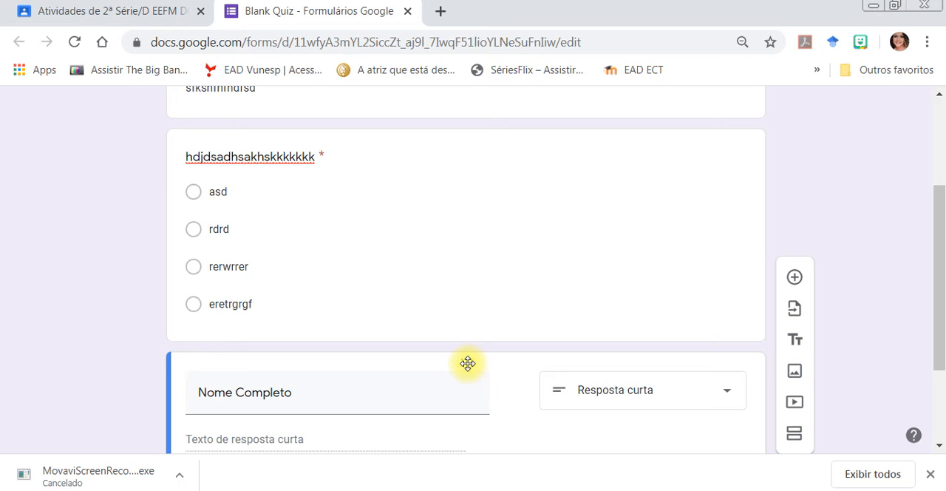
left_click_drag(467, 363, 481, 137)
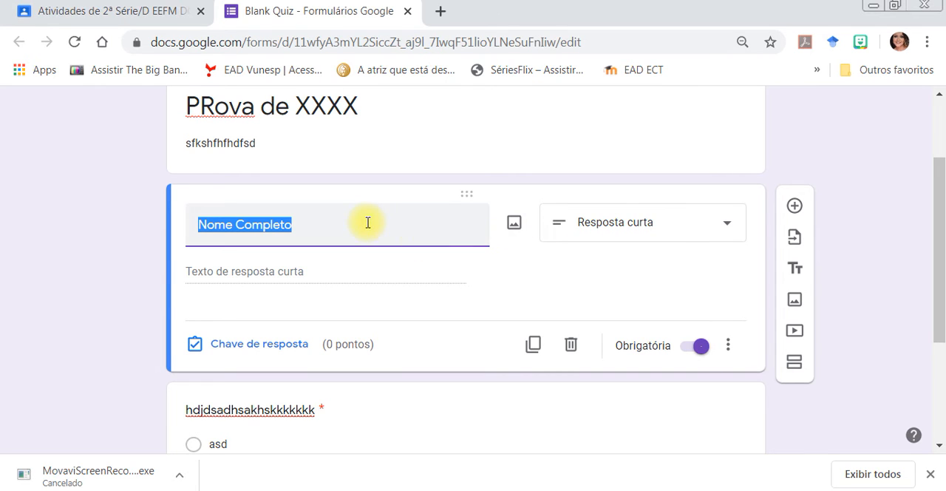
Add a question titled "série e turma" directly after "Nome Completo", with the multiple-choice type (Múltipla escolha).
left_click(794, 206)
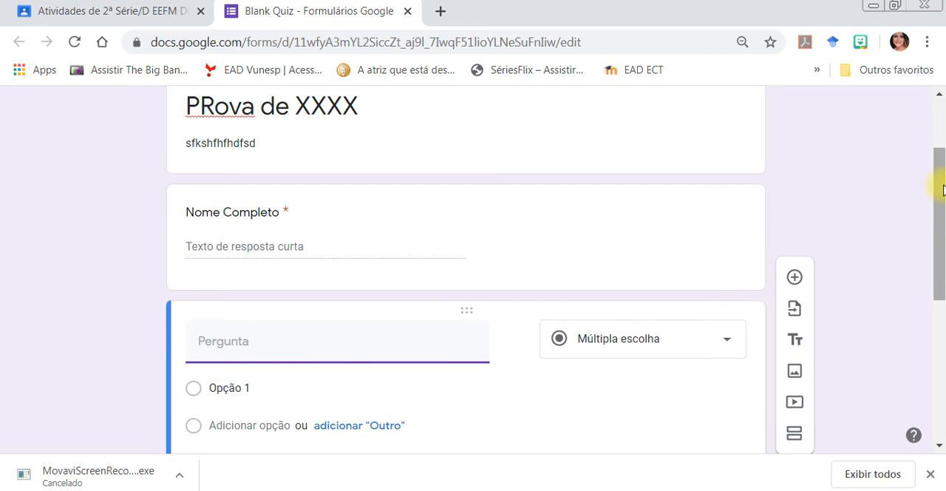
left_click_drag(936, 179, 939, 222)
type("série e turma")
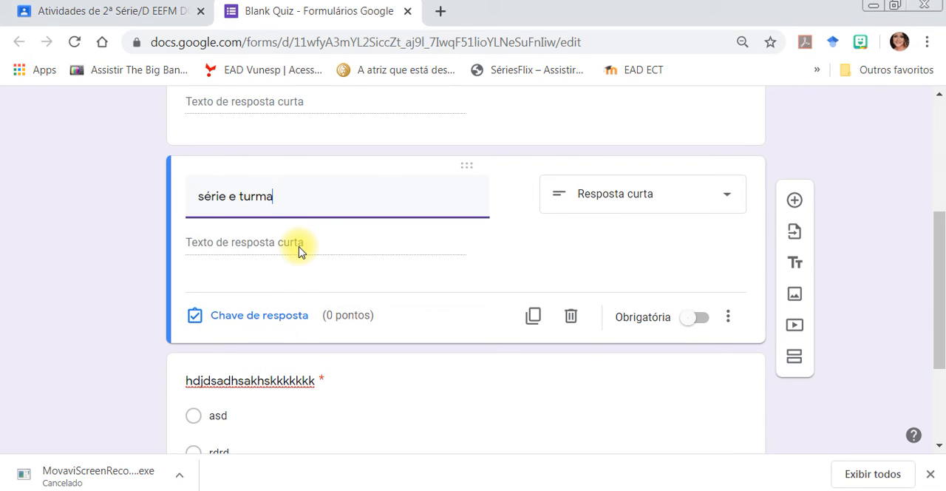
left_click(617, 199)
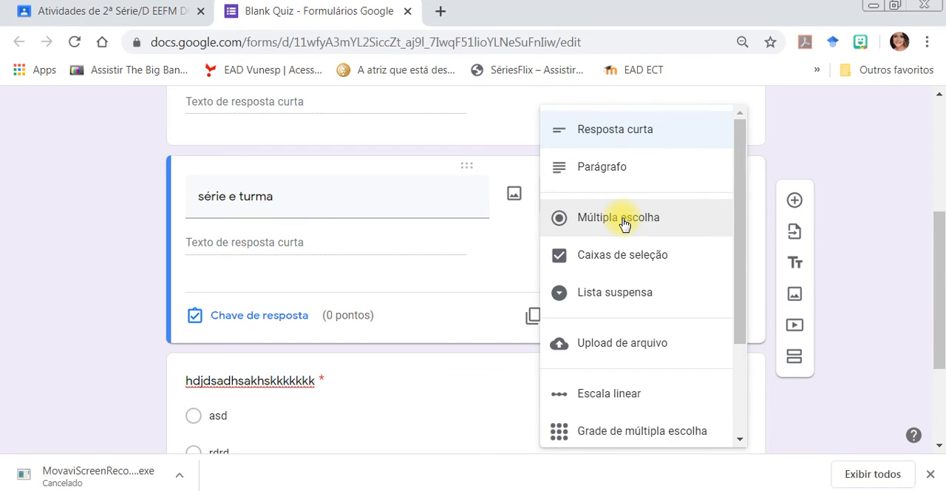
left_click(624, 224)
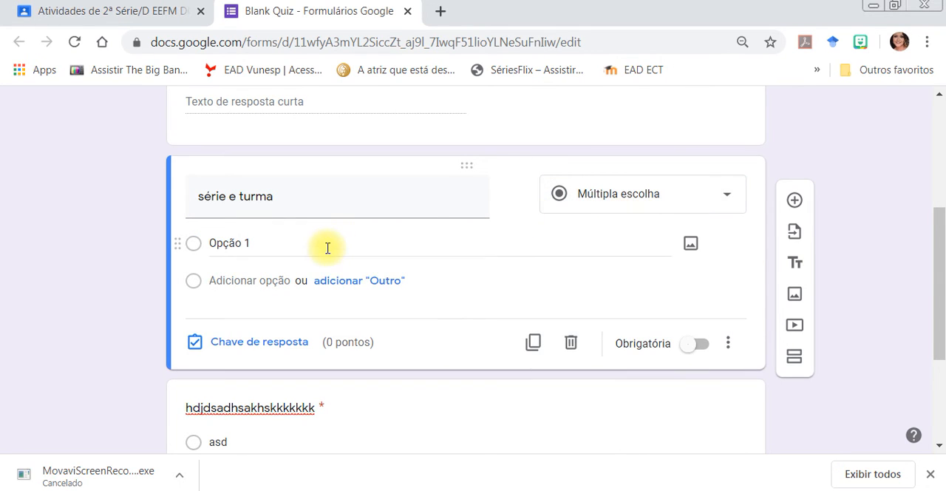
Give the "série e turma" question the options 3º A, 3º B, 3º C and 3º D, and make it mandatory (Obrigatória).
left_click(248, 249)
type("3")
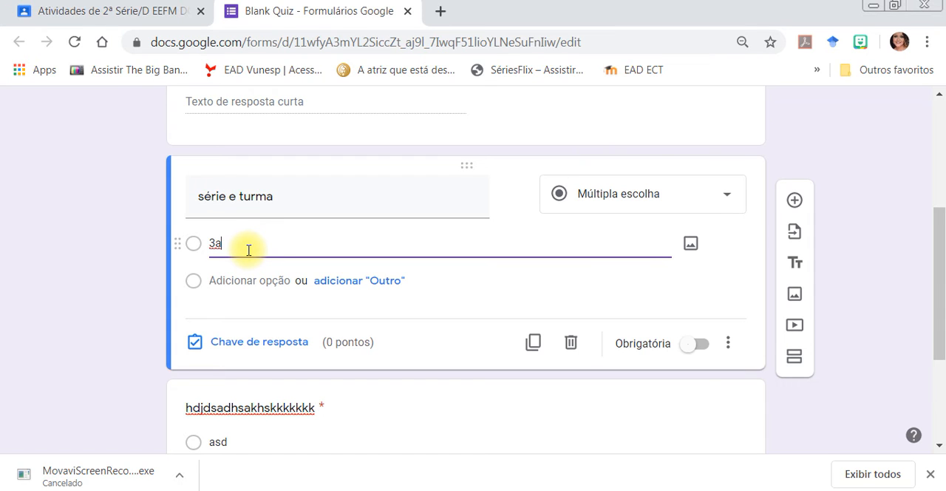
type("º A")
left_click(254, 280)
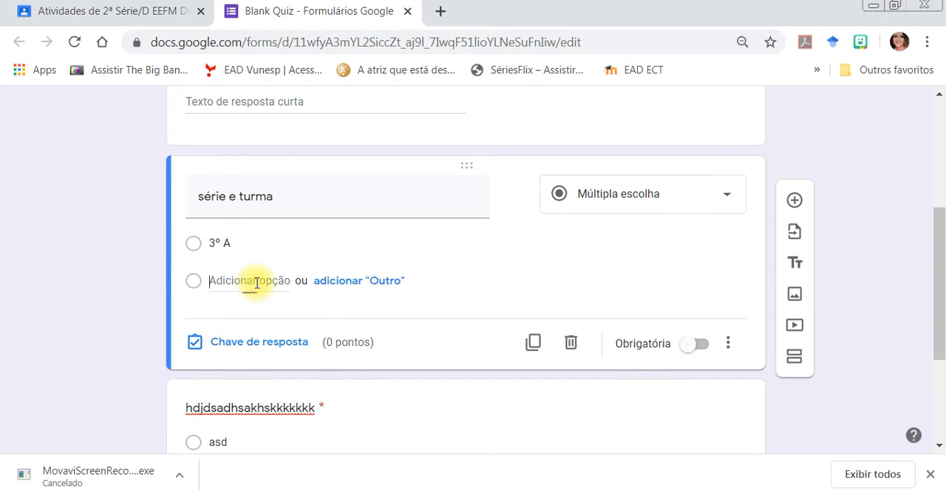
type("3º")
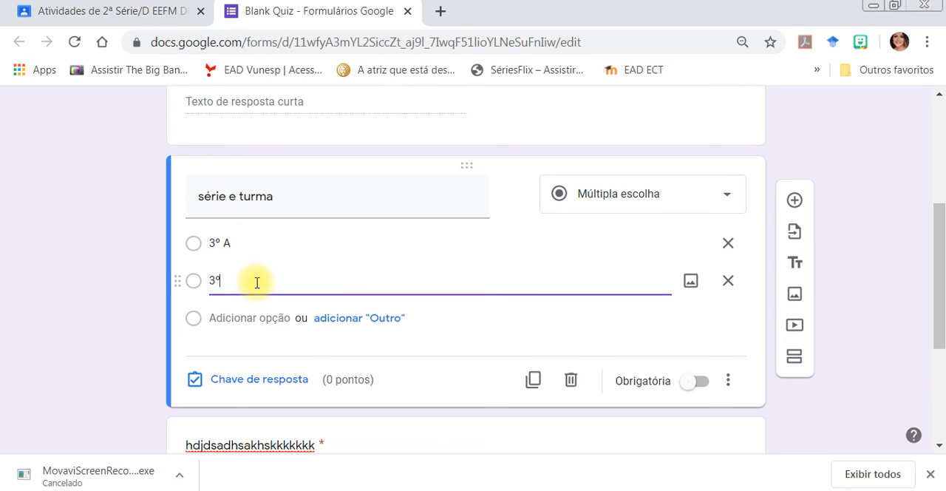
left_click(243, 320)
type("3º C")
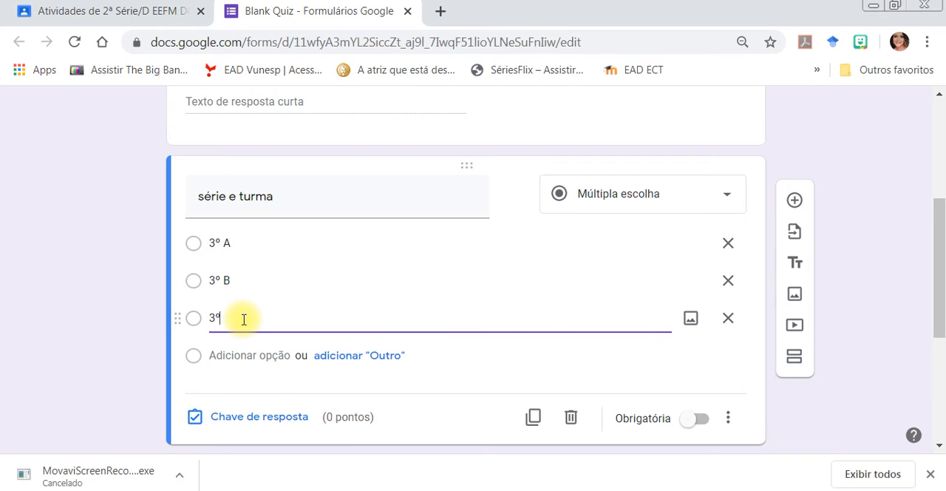
left_click(224, 357)
type("3")
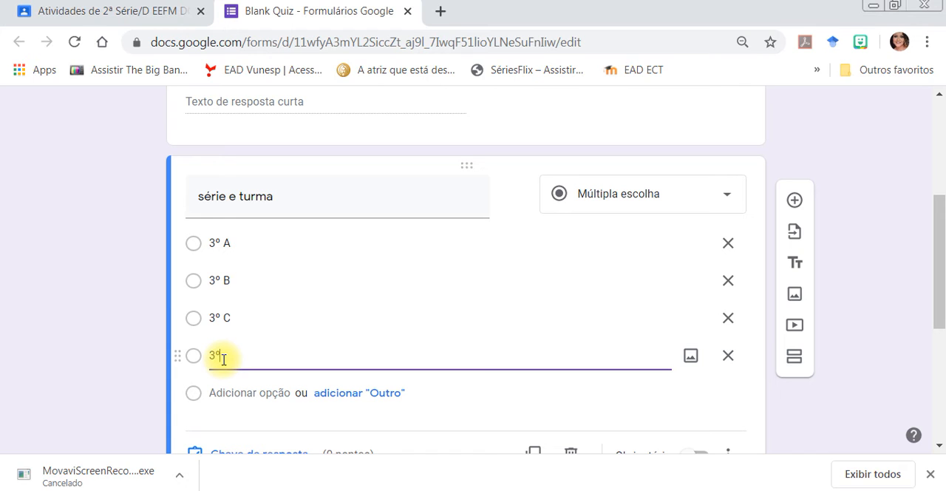
type("º D")
left_click_drag(944, 238, 944, 266)
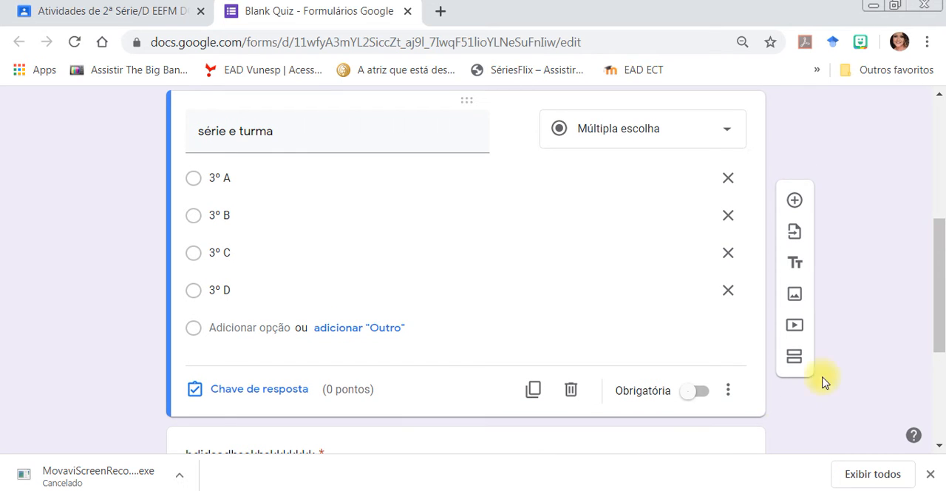
left_click(702, 393)
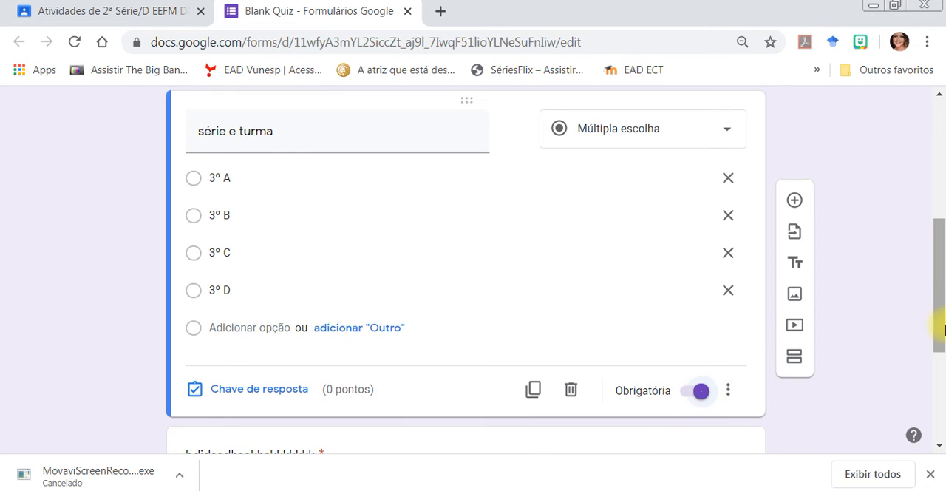
Number the last multiple-choice question by putting "1)" in front of its title.
left_click_drag(942, 325, 942, 218)
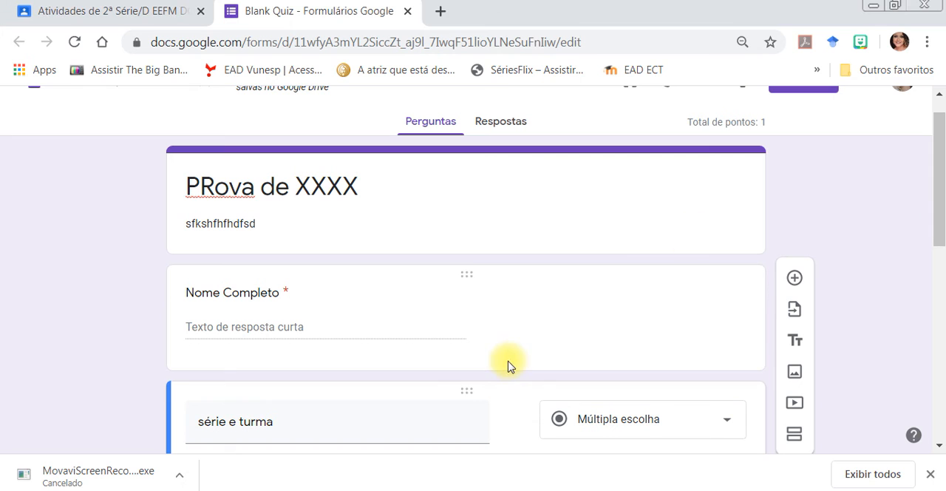
left_click_drag(941, 159, 937, 239)
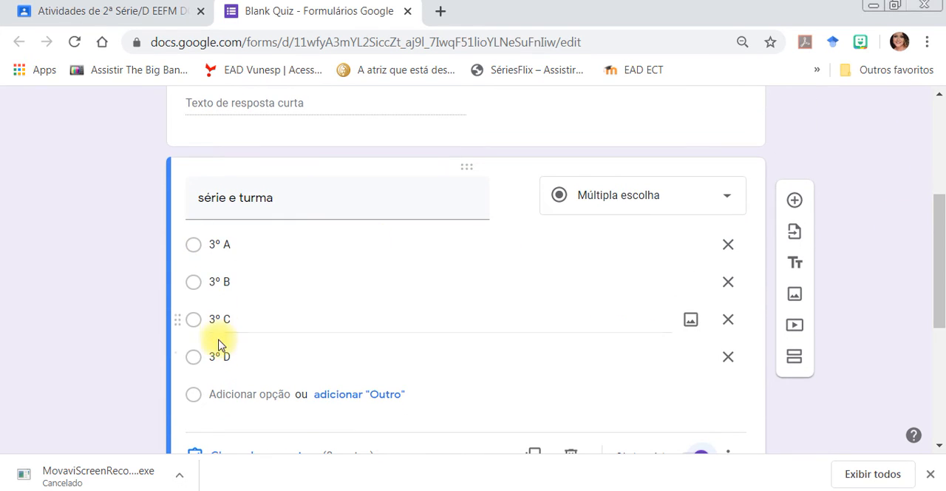
left_click_drag(940, 228, 935, 328)
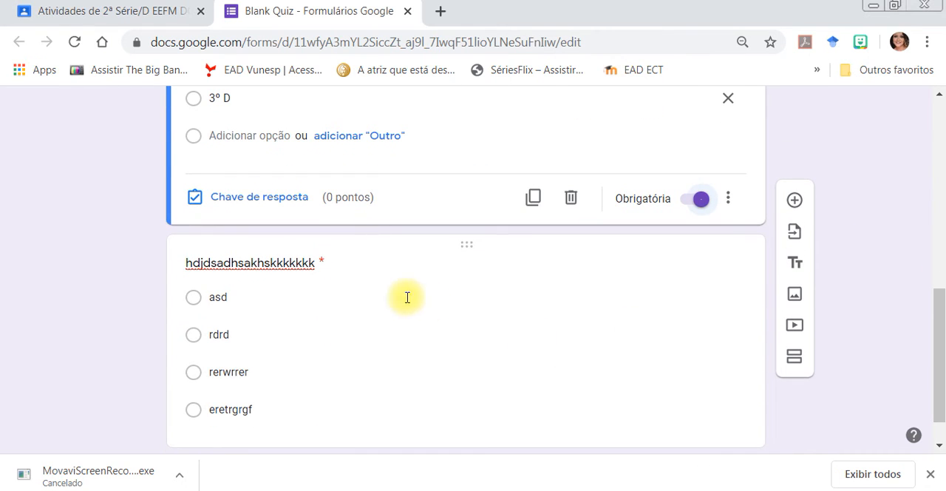
left_click_drag(942, 319, 933, 374)
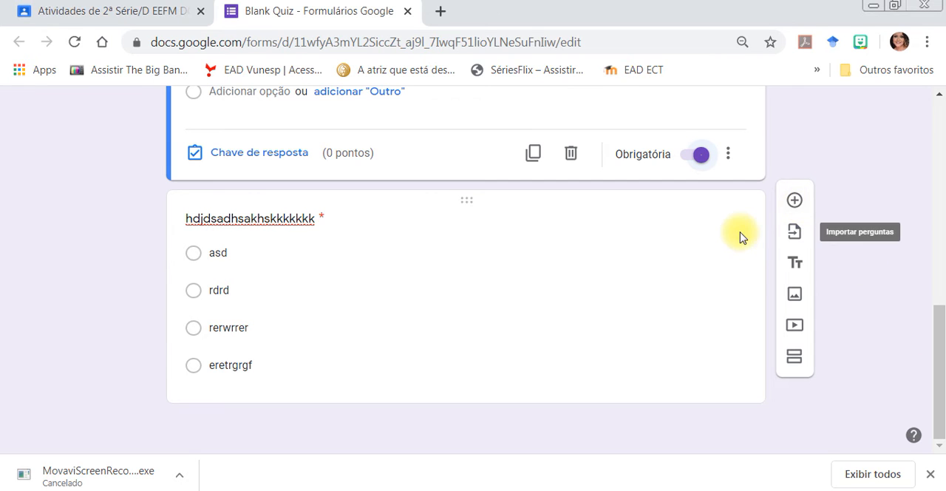
left_click(187, 224)
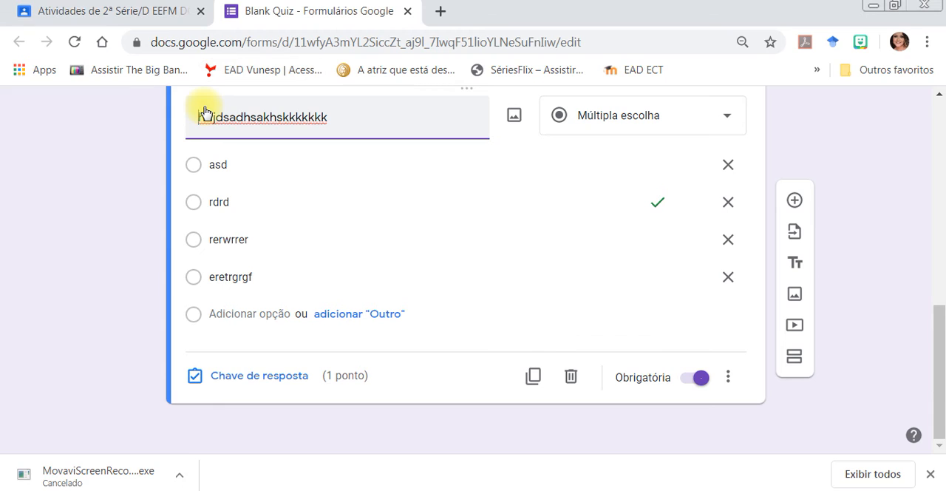
type("hdj")
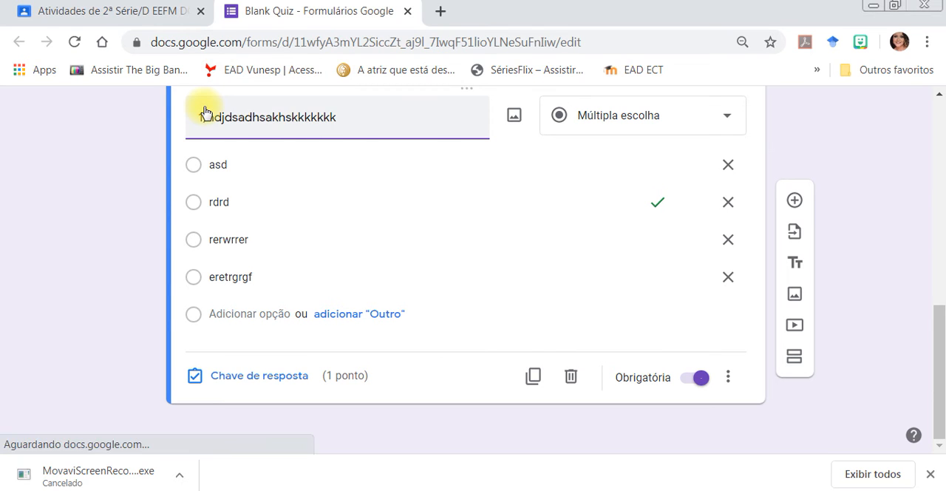
left_click(144, 231)
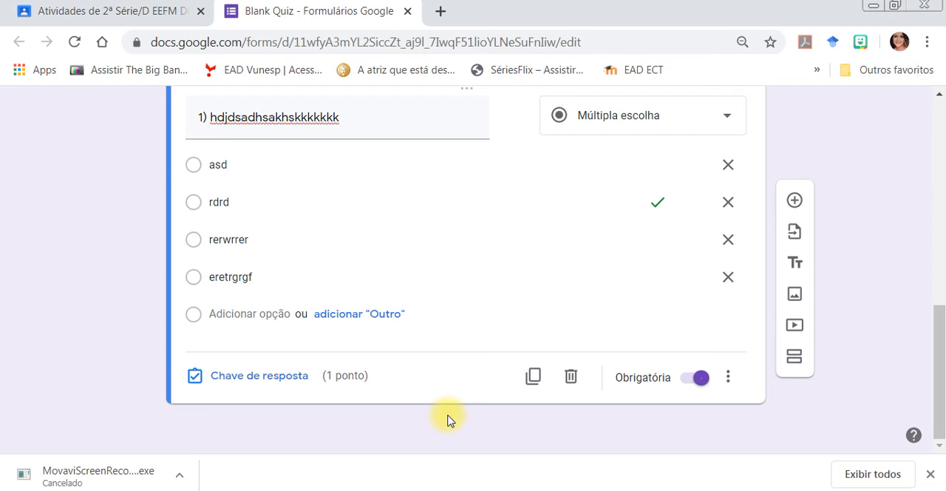
Add a new question after question 1 and start its title with "2)".
left_click(795, 201)
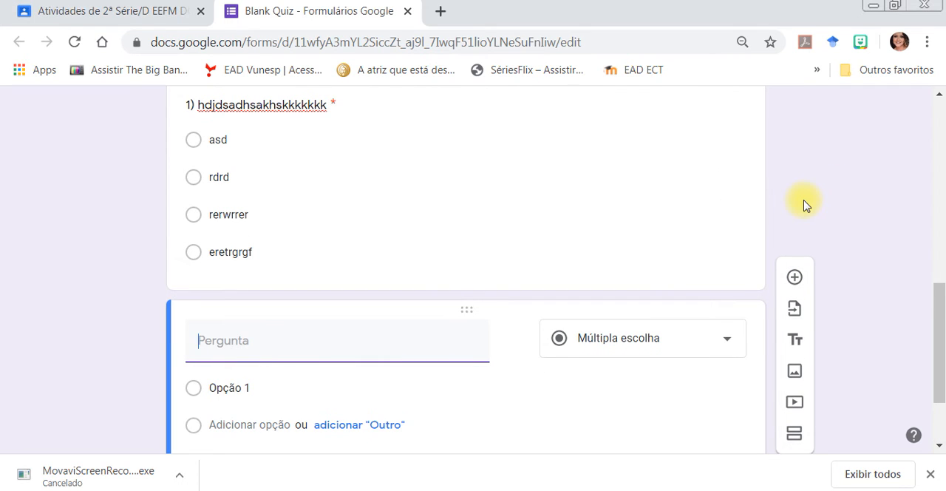
type("2)")
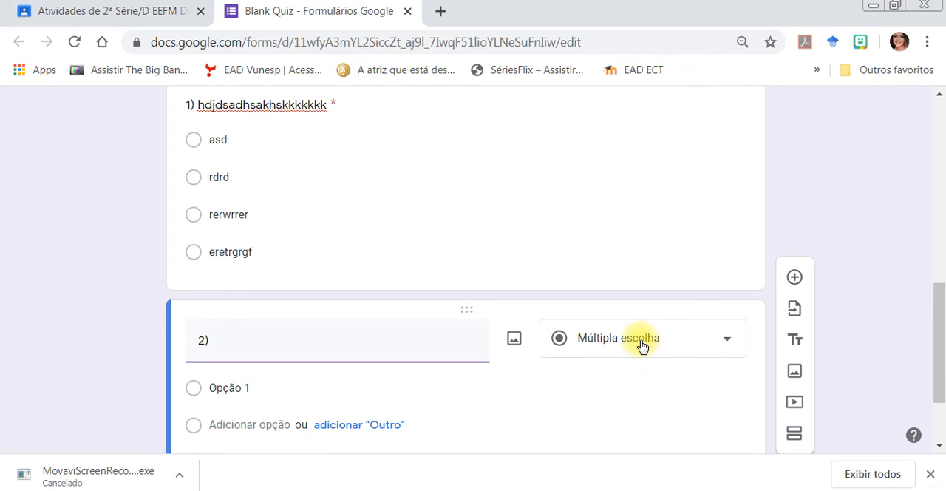
Open image insertion for question 2 and examine the upload, camera, URL and photos sources, blocking the site's camera access.
left_click(514, 343)
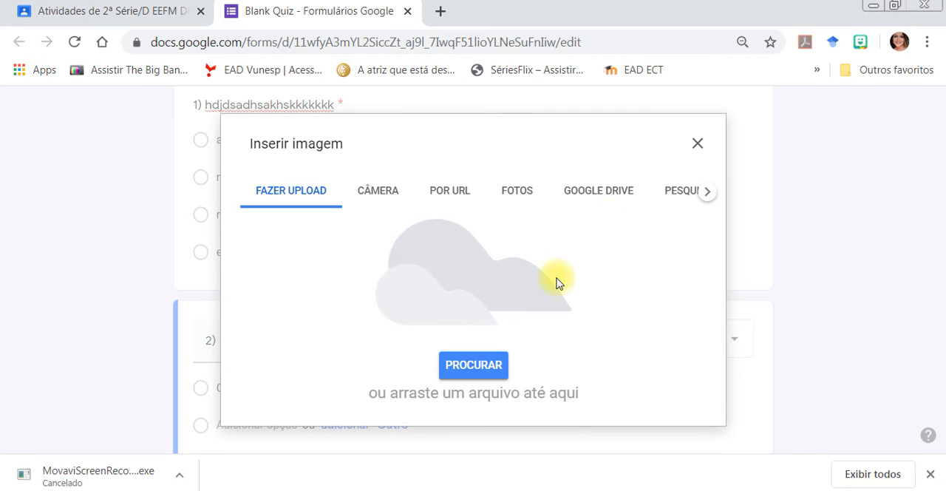
left_click(696, 144)
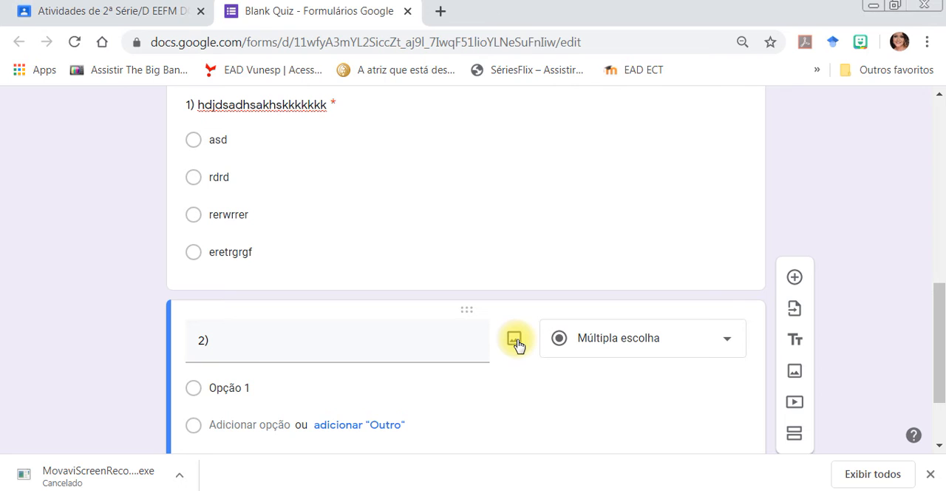
left_click(515, 340)
left_click(389, 201)
left_click(424, 200)
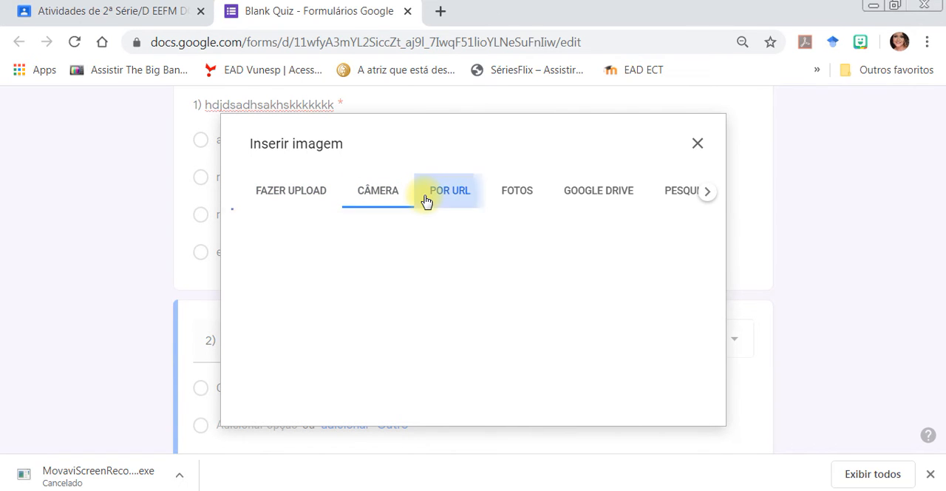
left_click(511, 194)
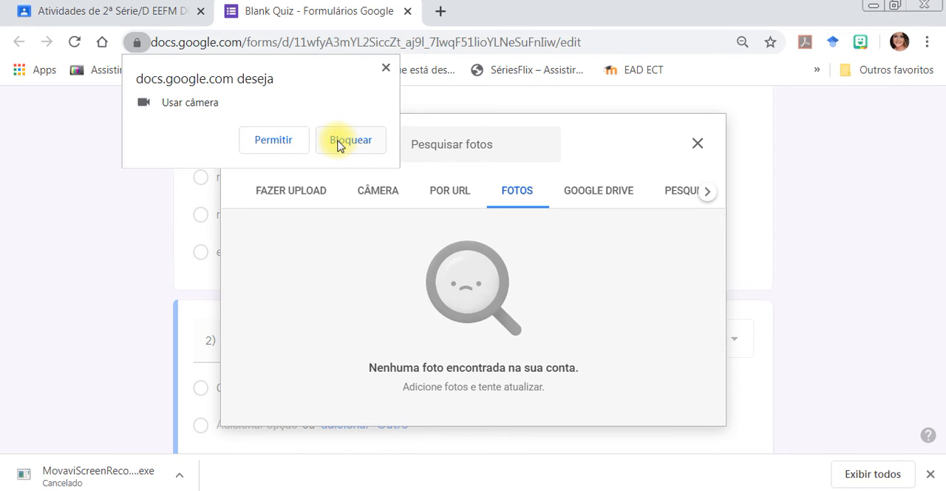
left_click(337, 145)
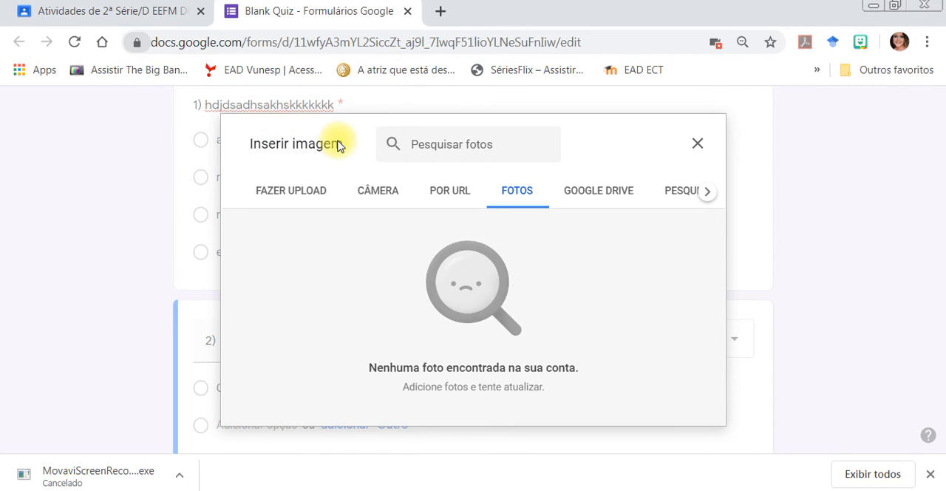
left_click(385, 200)
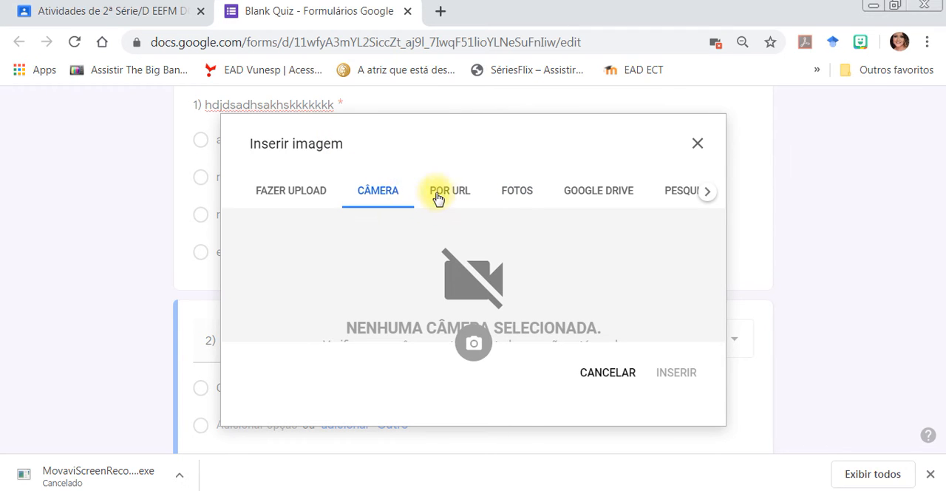
left_click(307, 190)
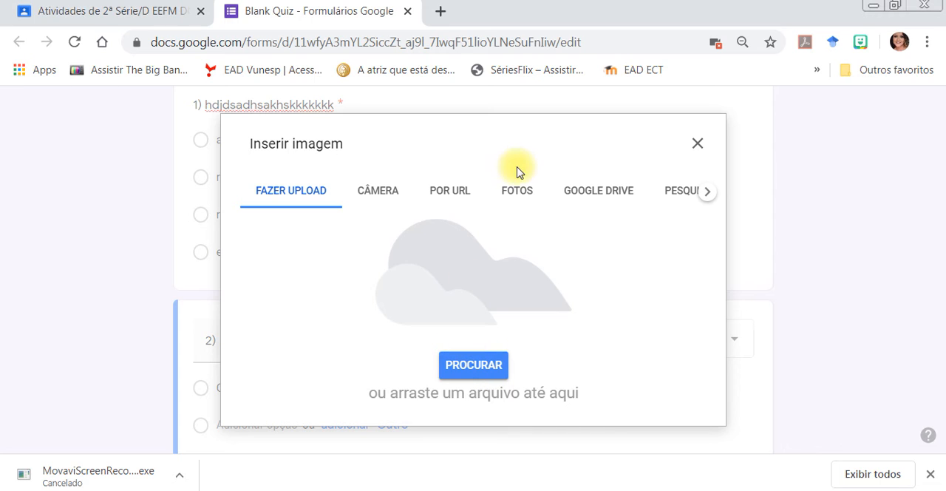
Search Google Images for "mulher" and insert the first result into question 2.
left_click(669, 190)
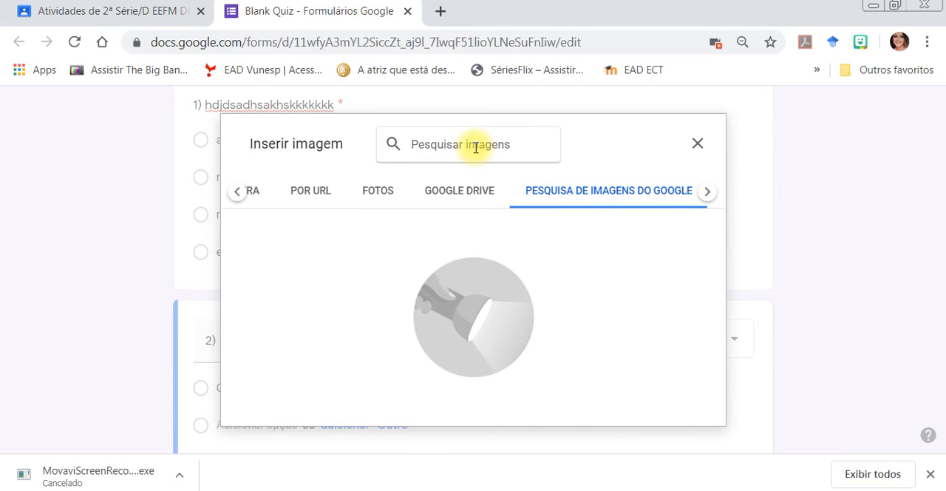
type("mulher")
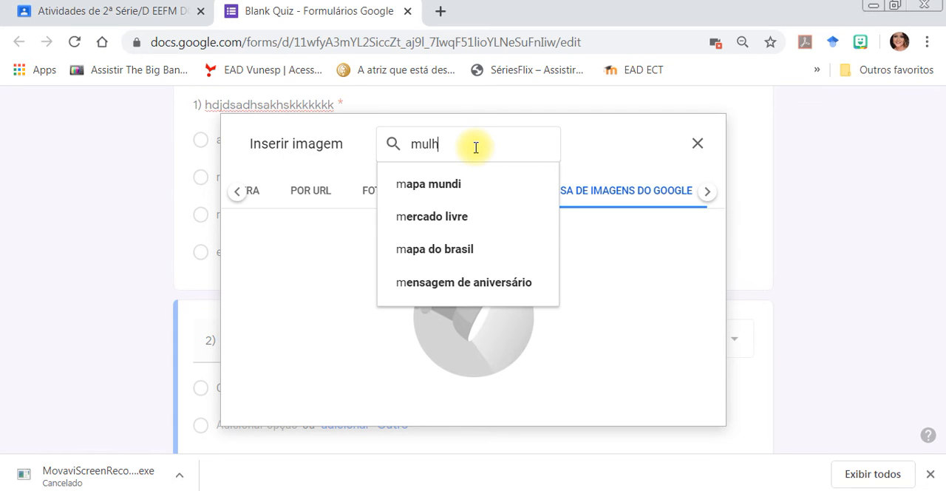
key("Return")
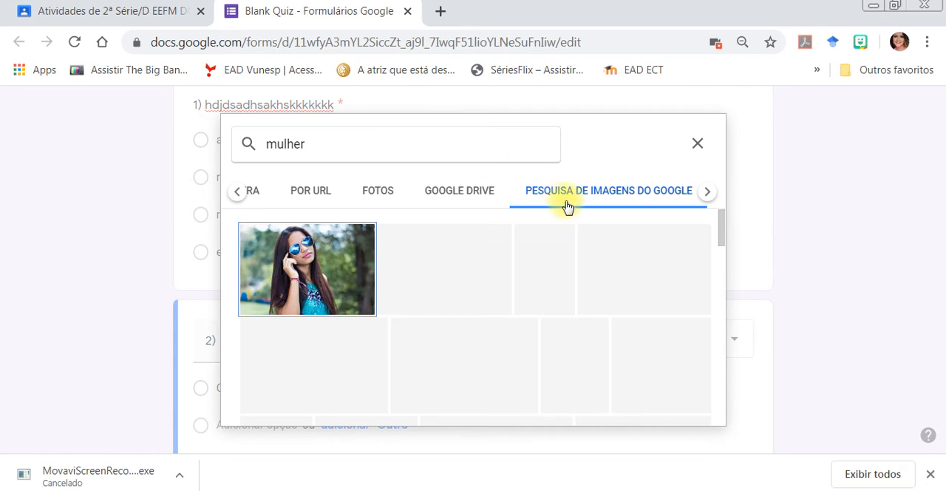
left_click(319, 283)
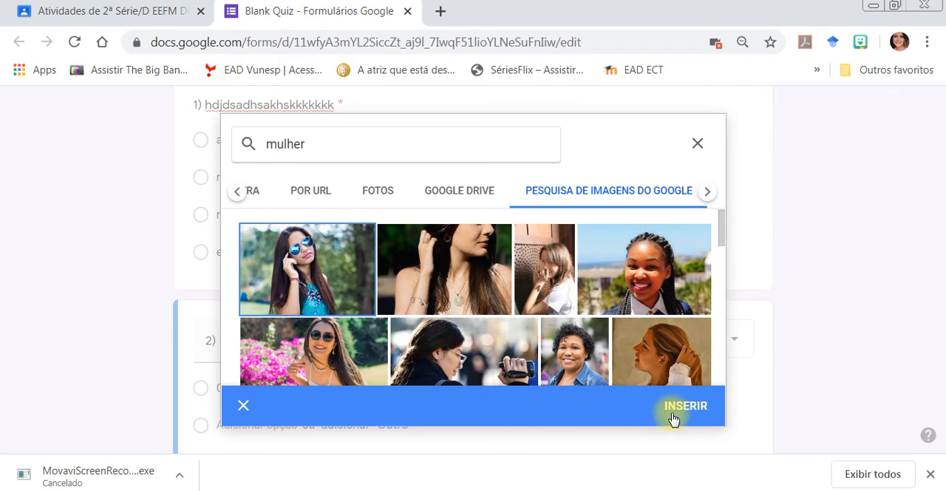
left_click(685, 405)
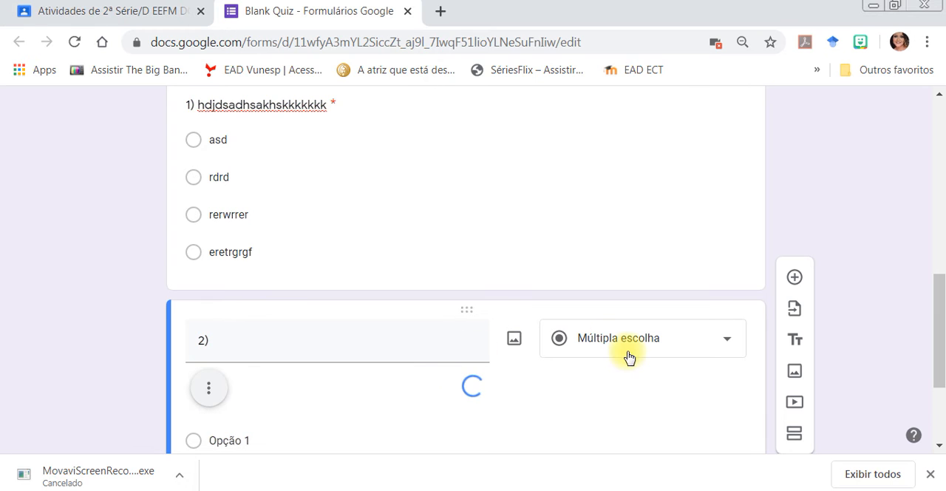
Complete question 2's title as "2) fshfdkfhdkjhfkdfhj".
left_click_drag(939, 295, 943, 355)
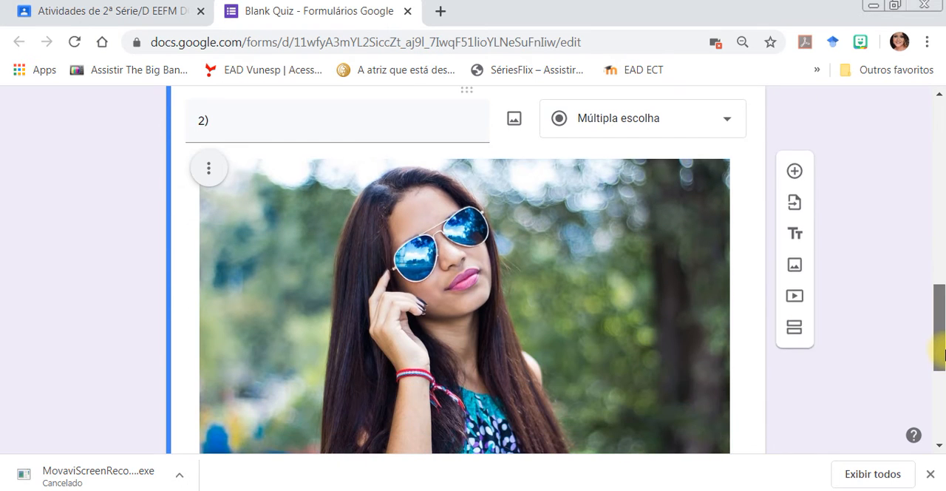
left_click(329, 128)
left_click(329, 129)
type("fshfdkfhdkjhfkdfhj")
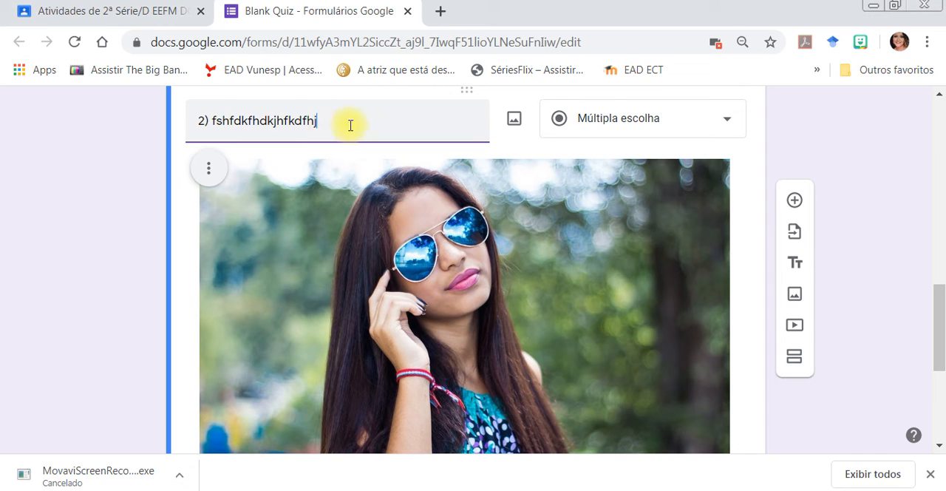
Examine the question types available for question 2, keeping it as Múltipla escolha.
left_click(612, 122)
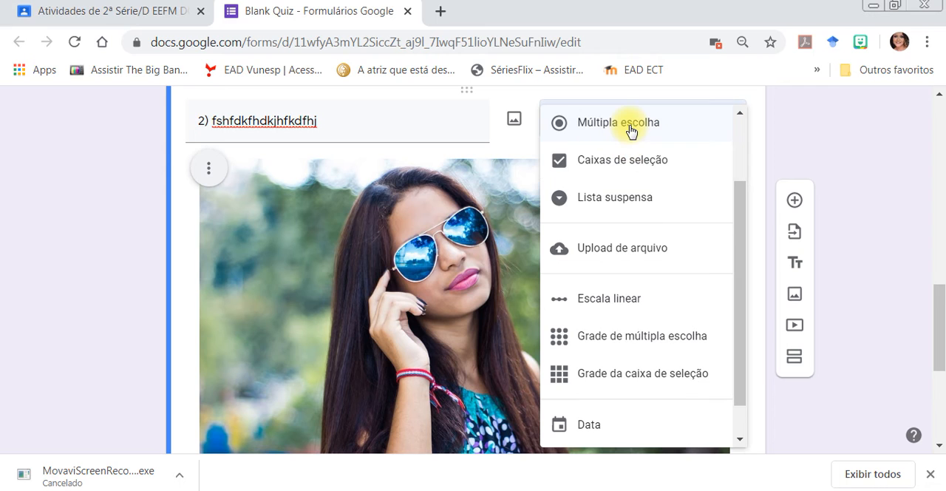
scroll(744, 254, "down", 1)
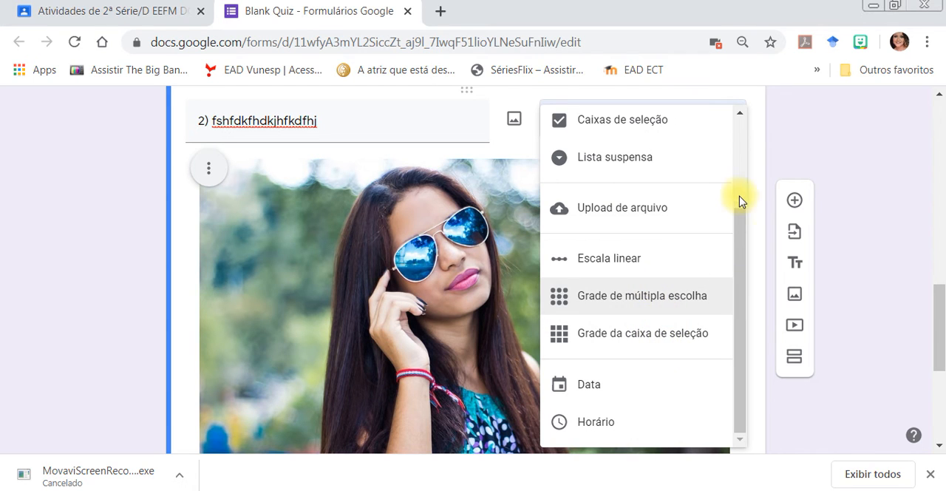
left_click(760, 137)
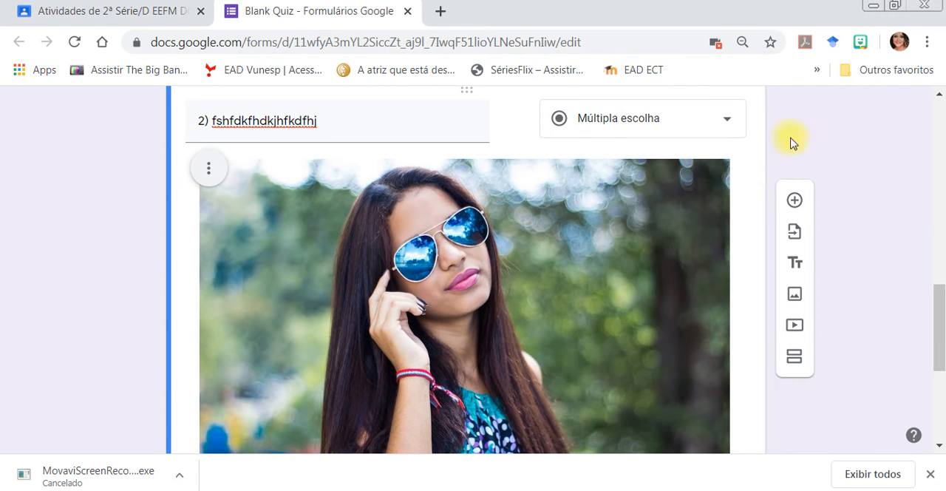
Fill in question 2's four answer options as "sss", "Opção 2", "ssss" and "wewewew".
left_click_drag(939, 312, 940, 387)
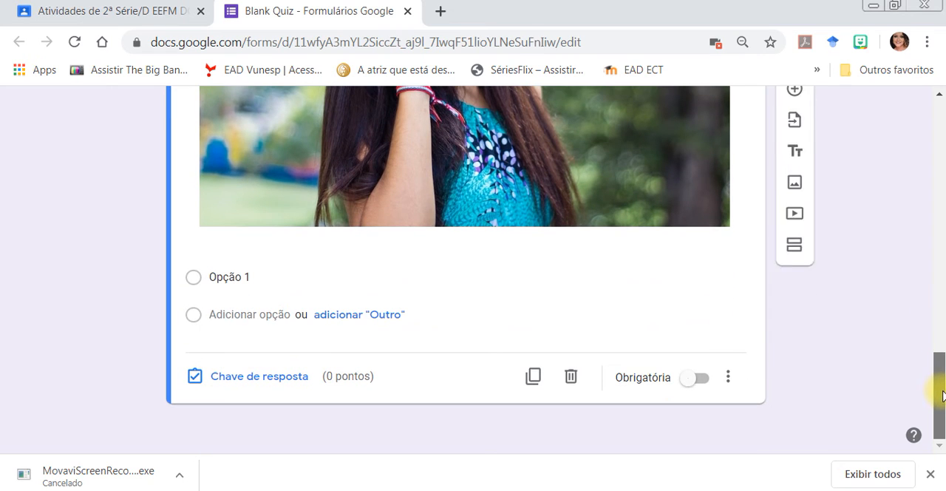
left_click(235, 278)
type("sss")
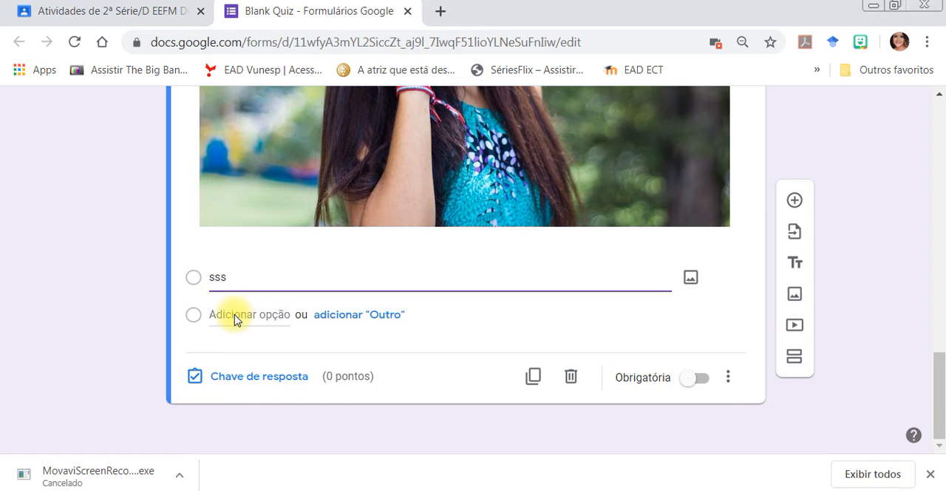
left_click(237, 316)
type("sss")
left_click(235, 352)
type("ssss")
left_click(243, 388)
type("wewewew")
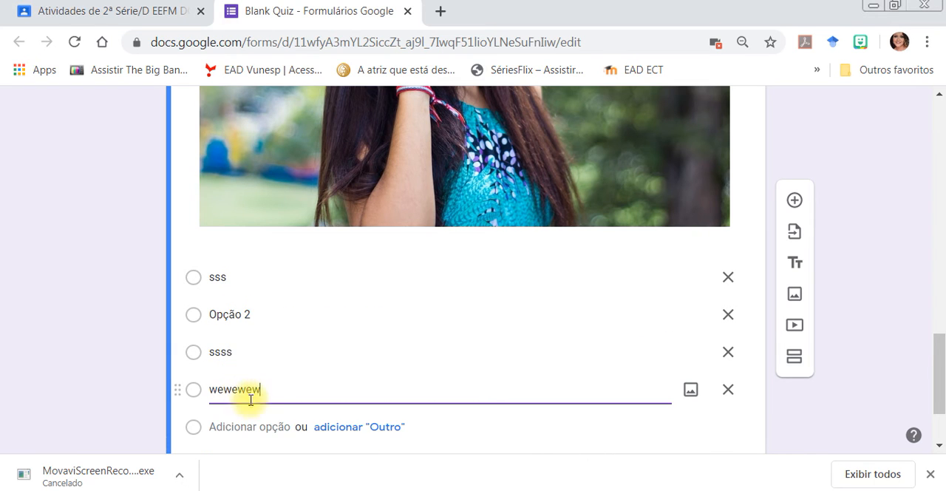
left_click(112, 365)
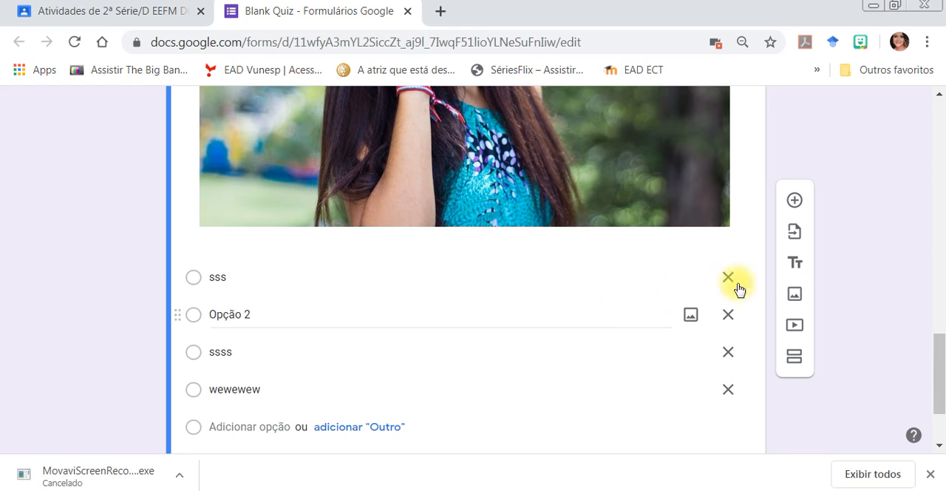
Make question 2 mandatory and set its answer key to "Opção 2", worth 2 points.
scroll(940, 390, "down", 3)
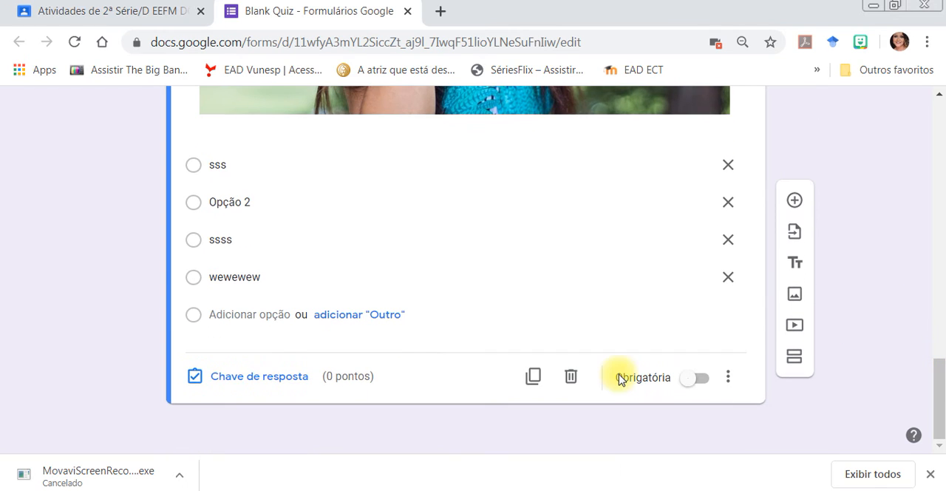
left_click(702, 378)
left_click(286, 378)
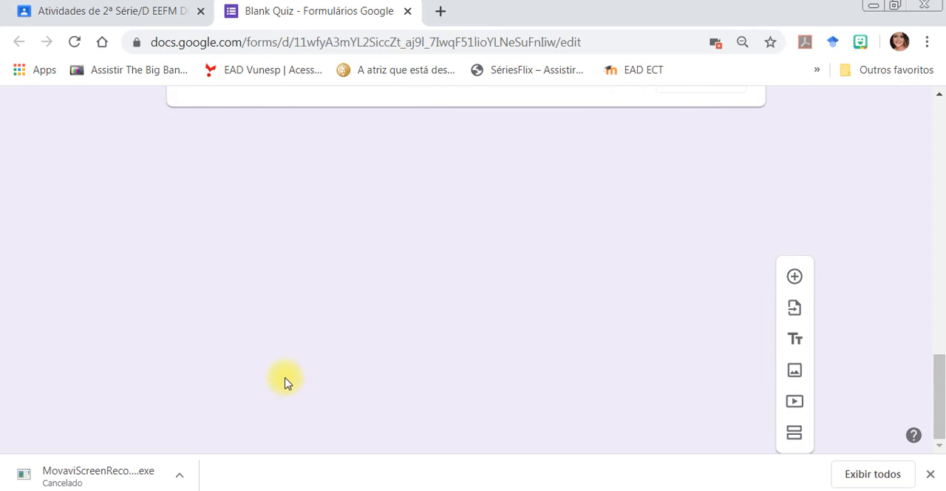
mouse_move(943, 379)
left_mouse_down()
mouse_move(938, 302)
mouse_move(939, 365)
left_mouse_up()
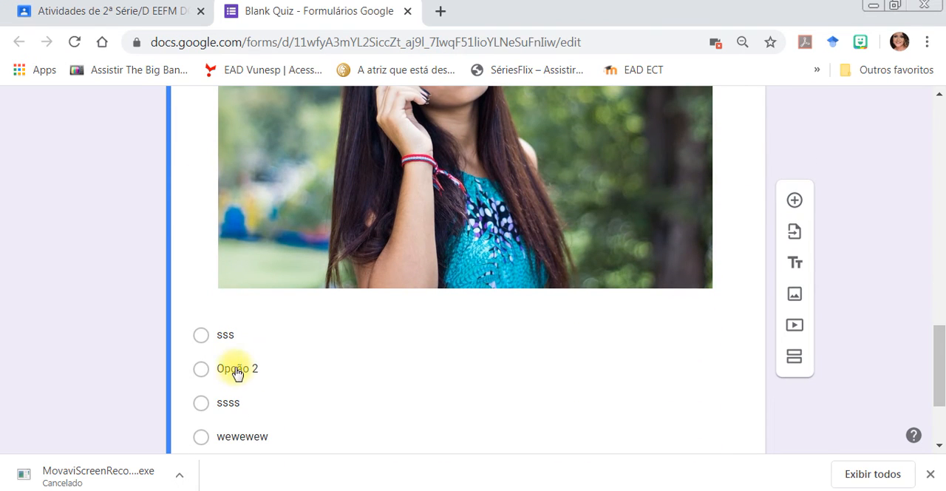
left_click(202, 375)
left_click_drag(937, 317, 886, 259)
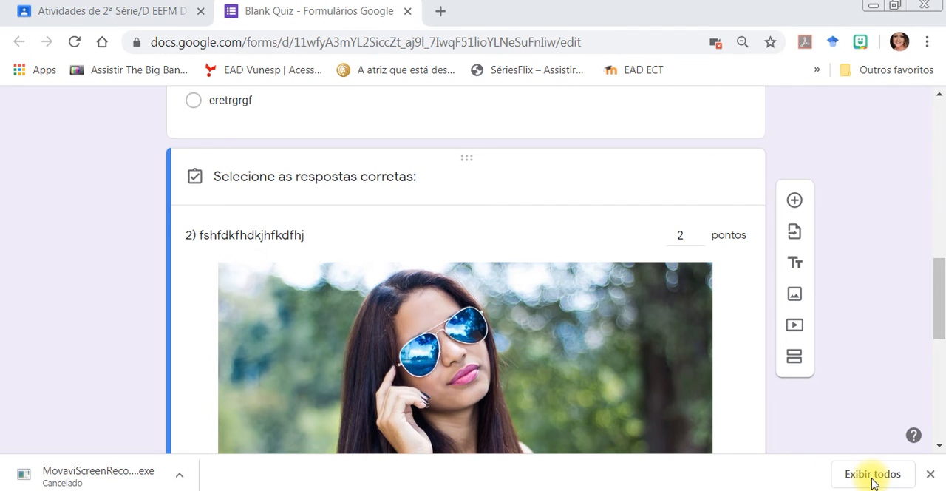
Add the feedback "Esse é o item correto, pois...." for incorrect answers to question 2.
left_click_drag(937, 327, 930, 408)
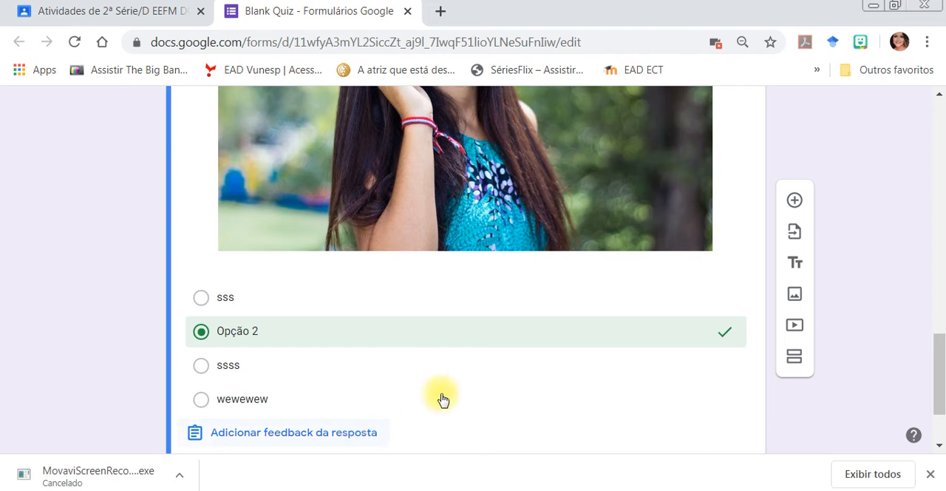
left_click_drag(936, 397, 940, 416)
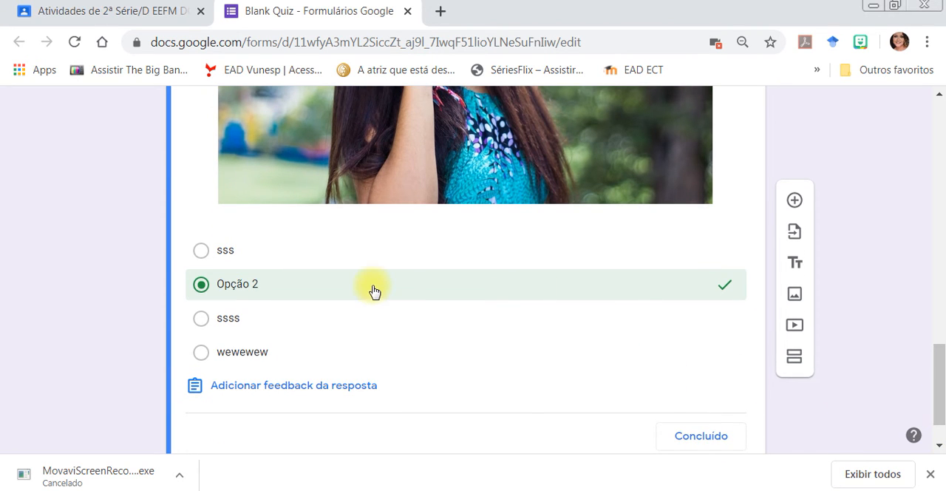
left_click(270, 388)
left_click(212, 250)
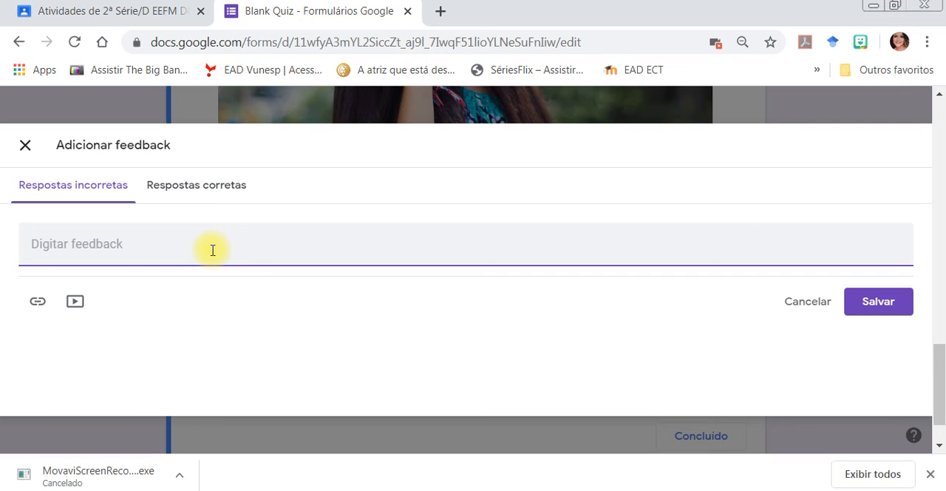
type("E")
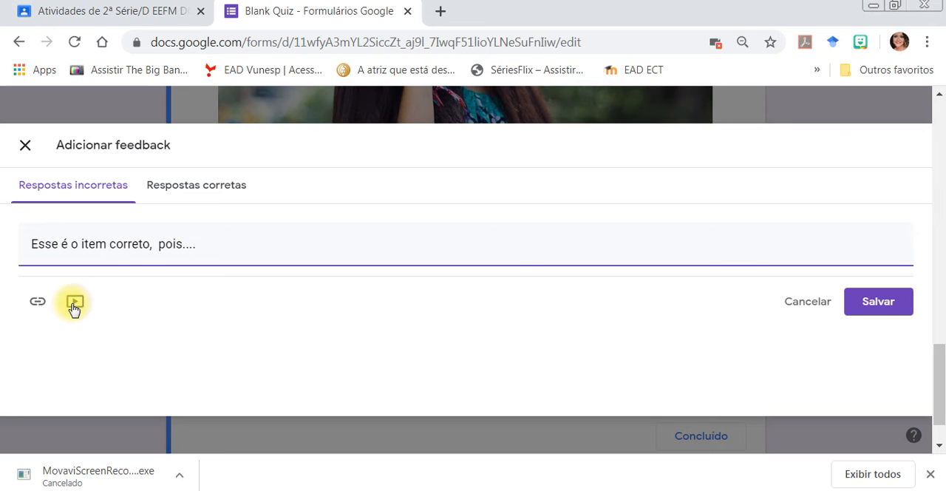
left_click(857, 301)
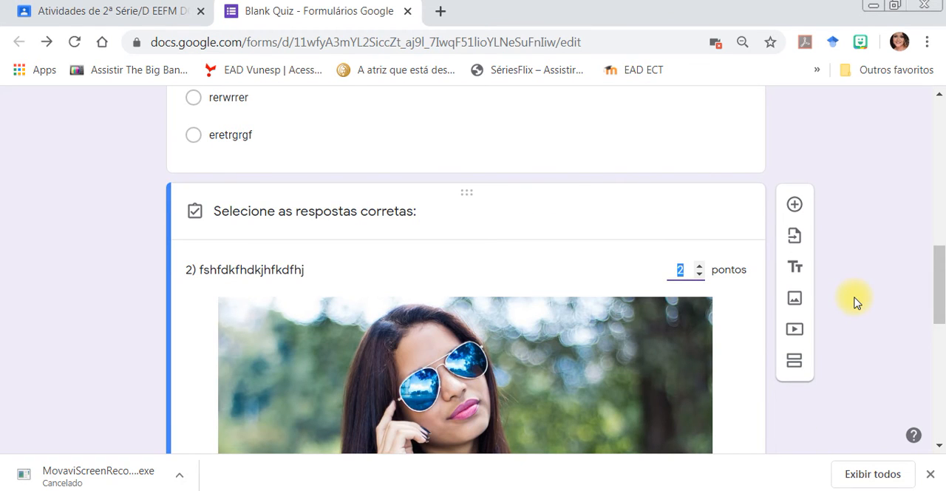
left_click_drag(937, 291, 938, 388)
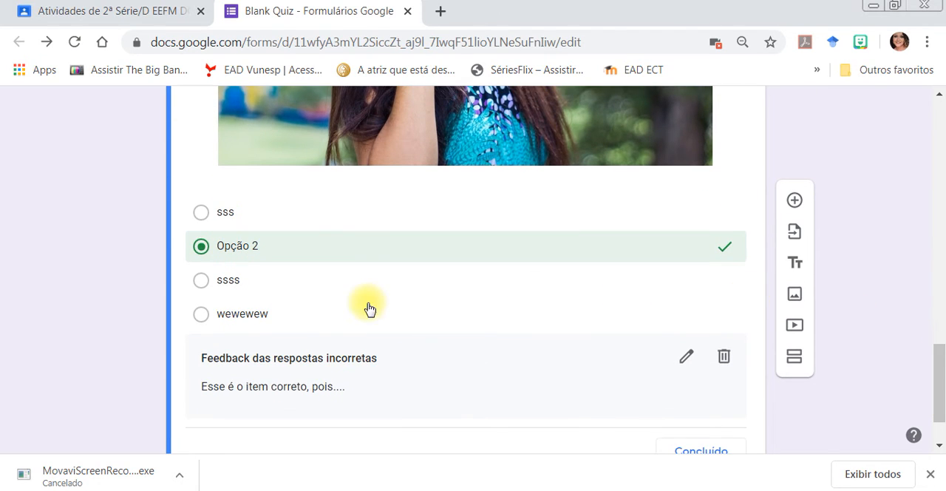
Set the form's theme color to orange #ff9800 and insert the multicolored candy header image from the Trabalho e escola themes.
left_click_drag(939, 384, 940, 325)
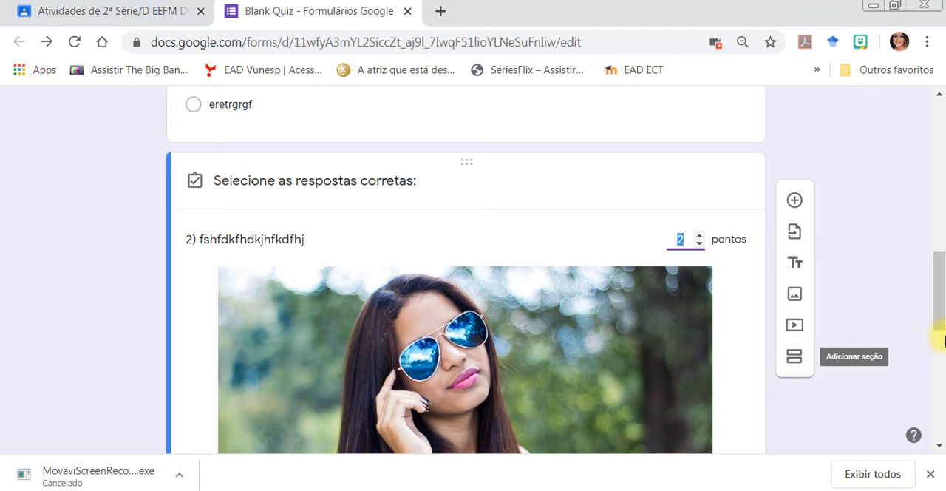
left_click_drag(937, 307, 941, 111)
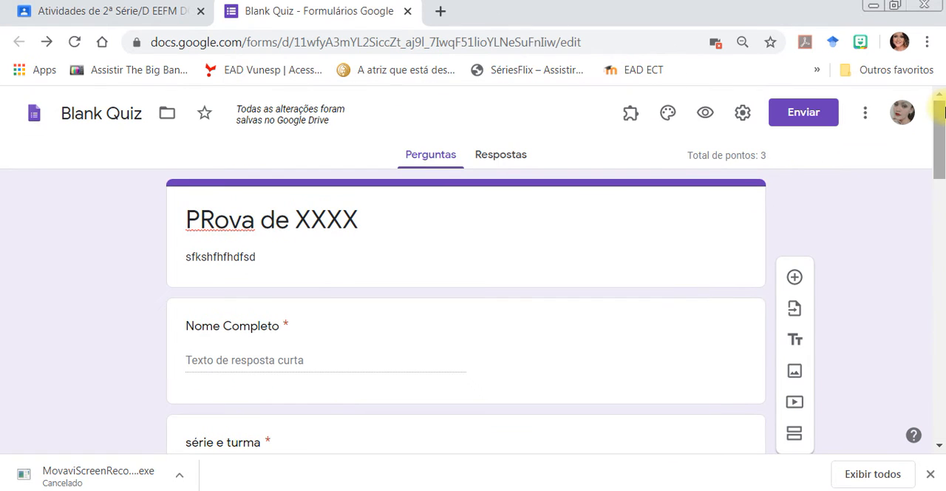
left_click(667, 120)
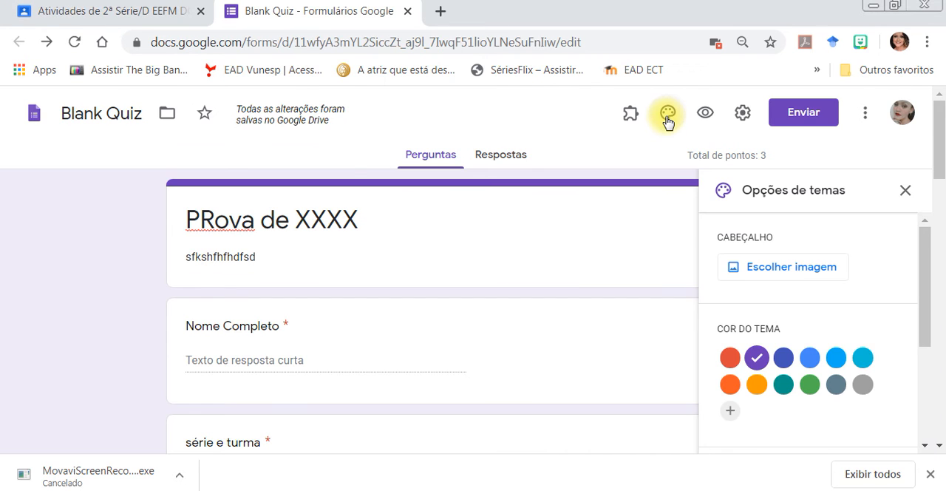
left_click(757, 383)
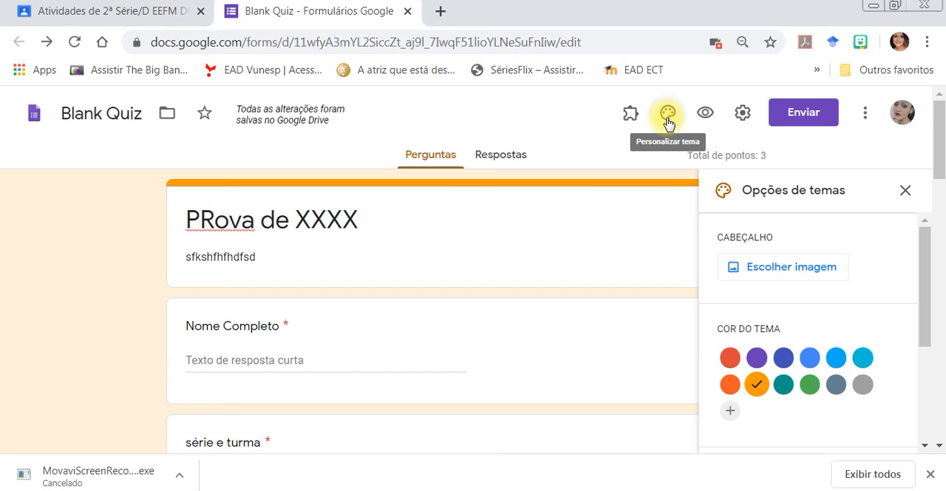
left_click(764, 268)
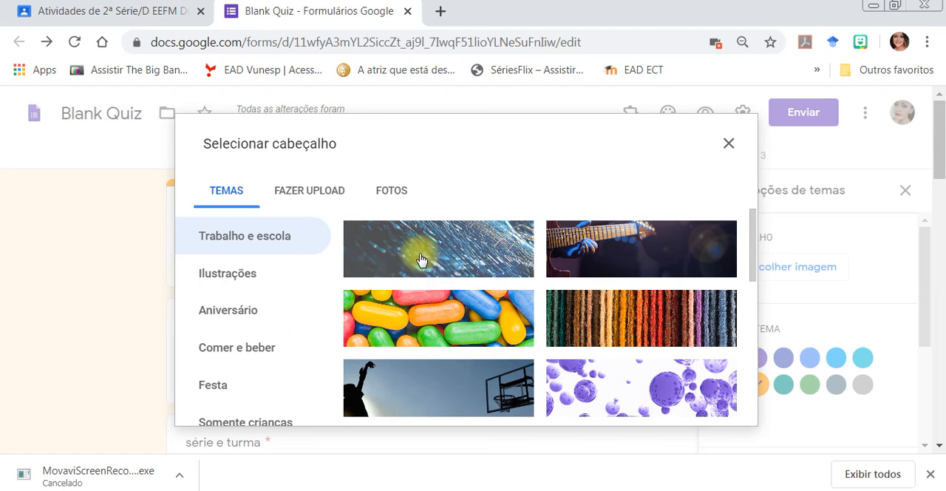
left_click(423, 307)
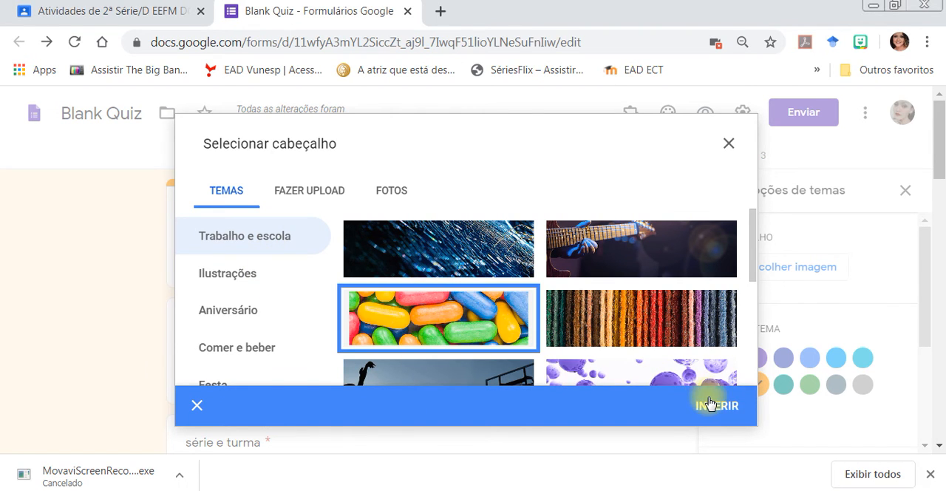
left_click(706, 404)
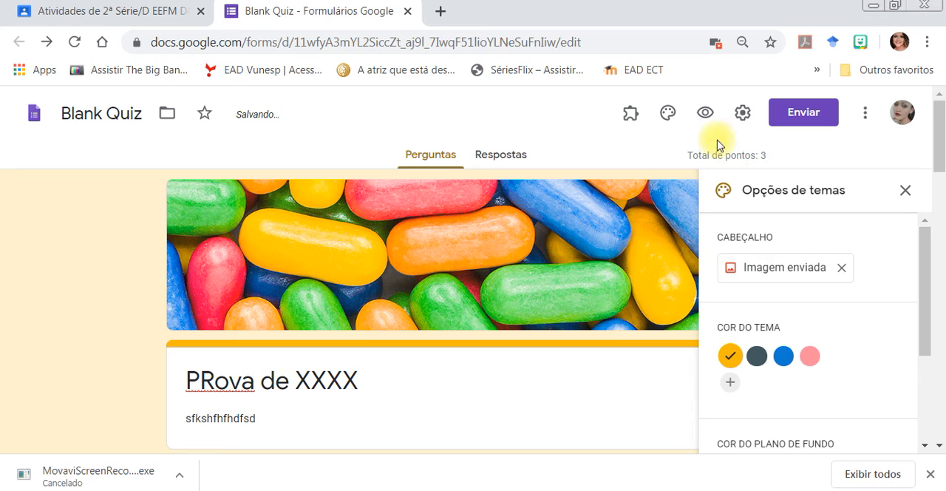
Preview the form and examine its header, name and class questions, and both numbered questions as a student sees them.
left_click(706, 116)
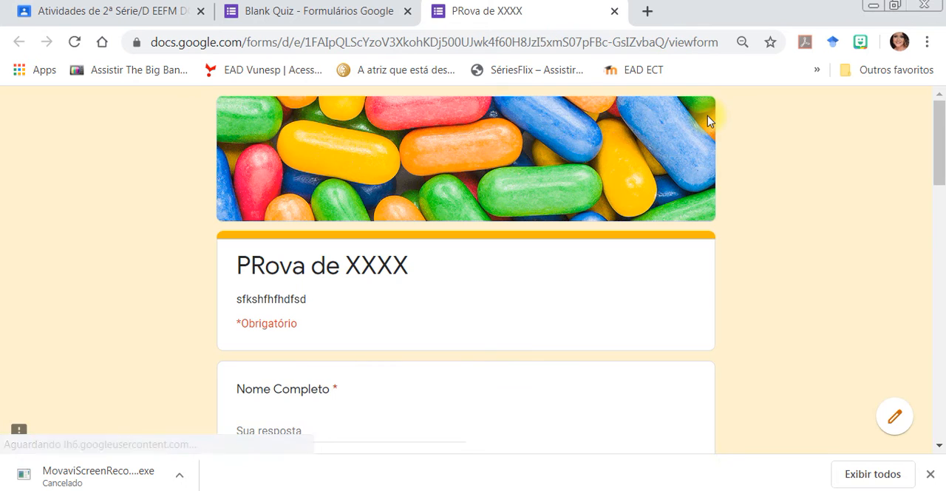
scroll(705, 121, "down", 3)
scroll(707, 120, "down", 4)
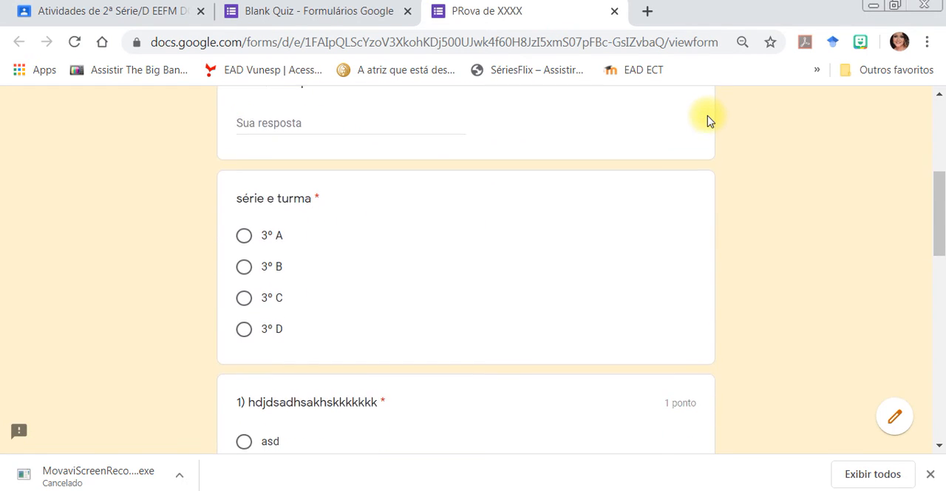
scroll(707, 121, "down", 4)
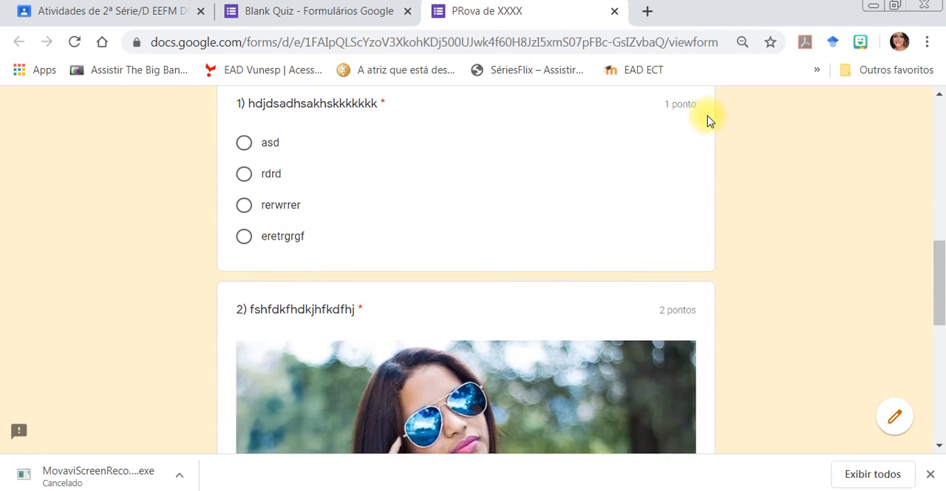
scroll(707, 121, "down", 4)
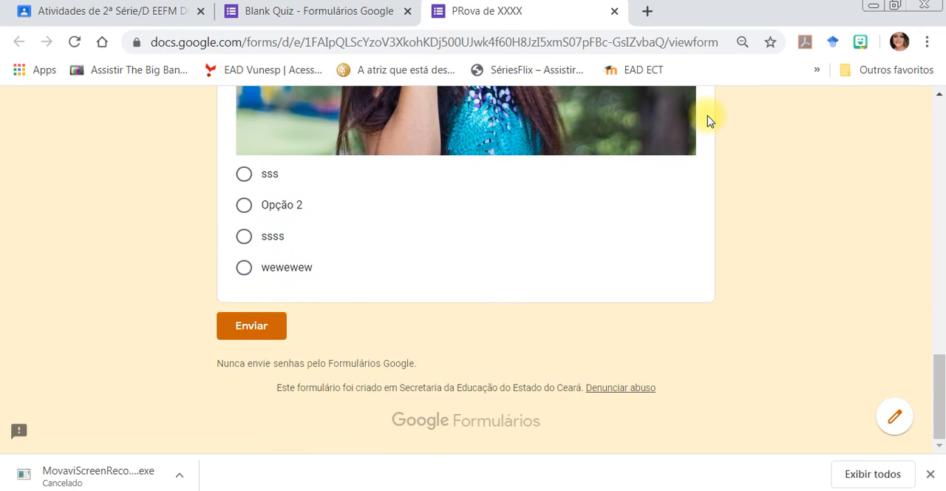
scroll(707, 120, "up", 3)
scroll(708, 121, "up", 5)
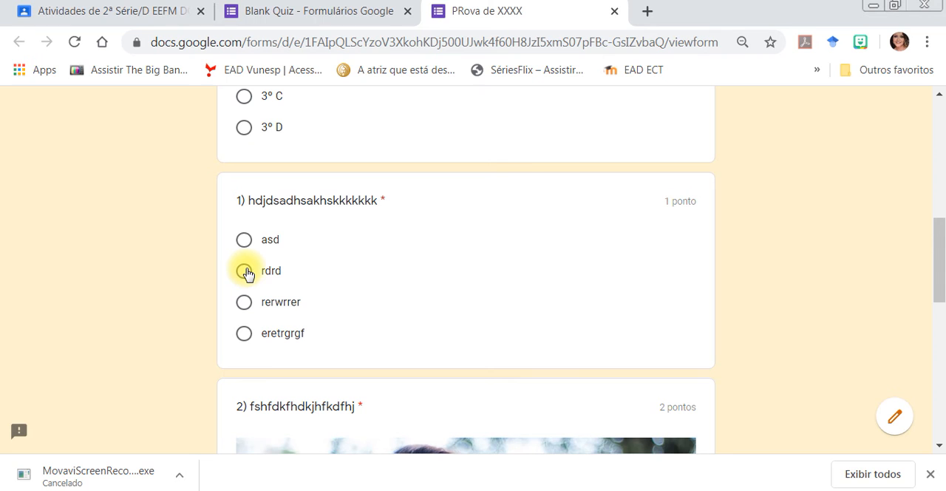
scroll(244, 272, "up", 5)
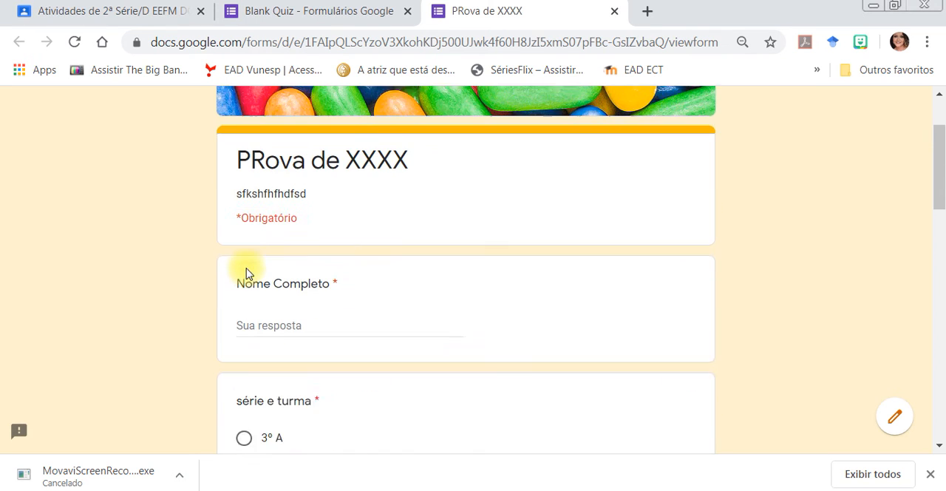
Answer the preview's Nome Completo with "kkkkkkkkkkk" and choose 3º A for série e turma.
left_click(283, 345)
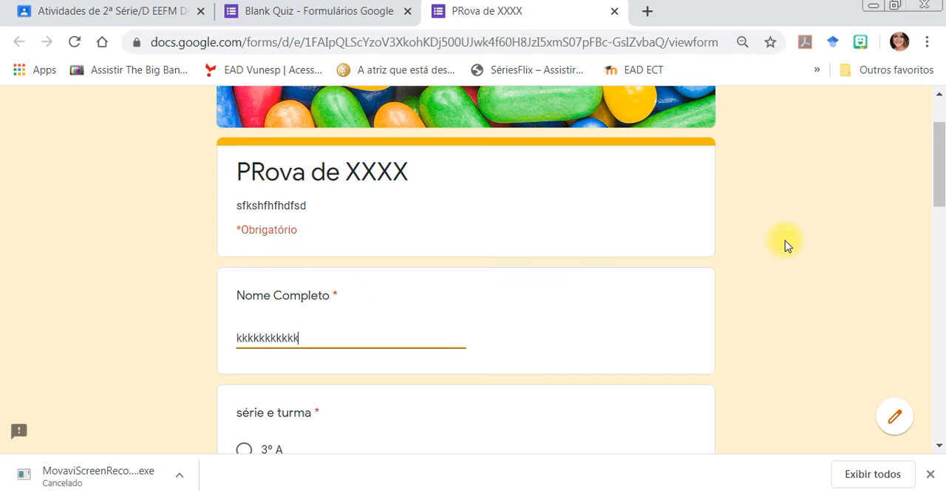
left_click_drag(936, 184, 936, 236)
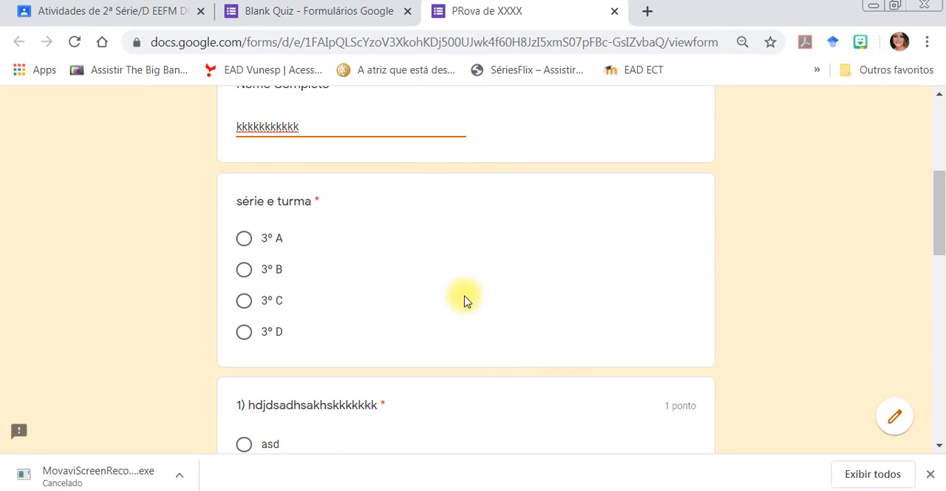
left_click(245, 239)
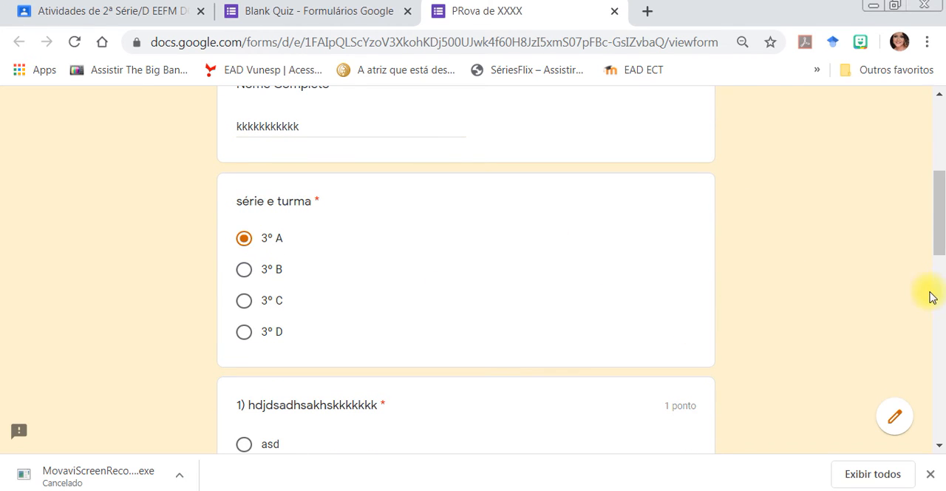
Choose "rerwrrer" as the answer to question 1 in the preview.
left_click_drag(936, 249, 941, 283)
scroll(940, 289, "down", 2)
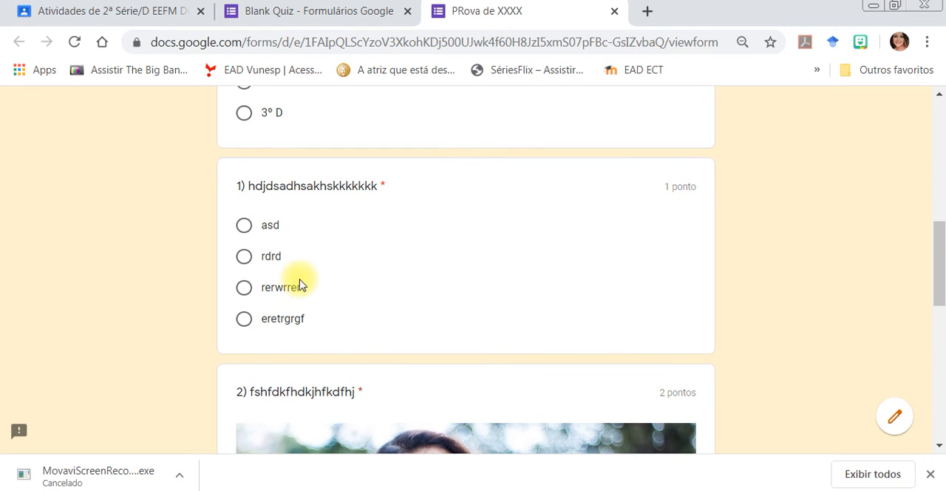
left_click(245, 288)
scroll(941, 254, "down", 3)
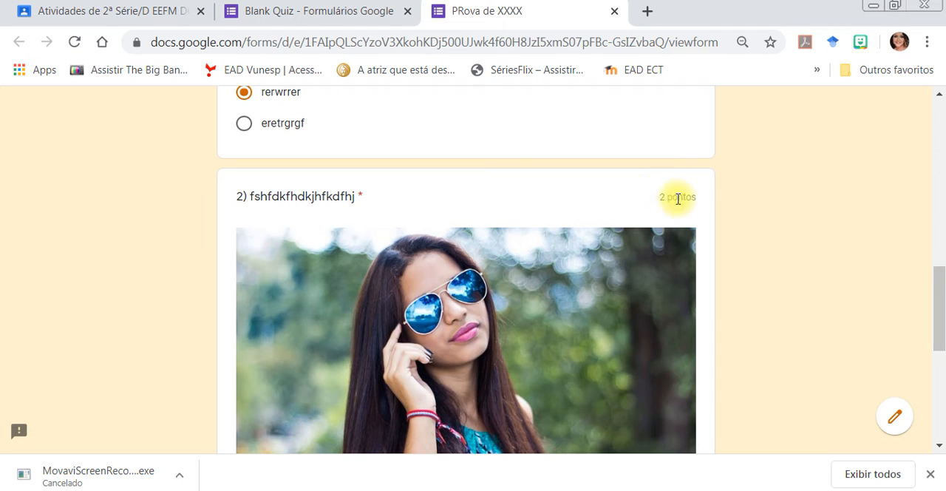
Choose "Opção 2" as the answer to question 2 in the preview and submit the response.
left_click_drag(944, 287, 944, 345)
left_click(245, 331)
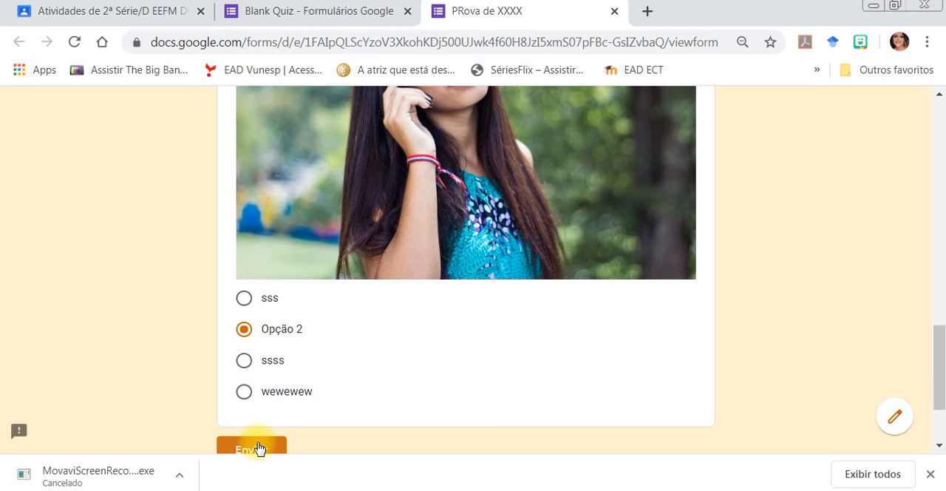
left_click(259, 449)
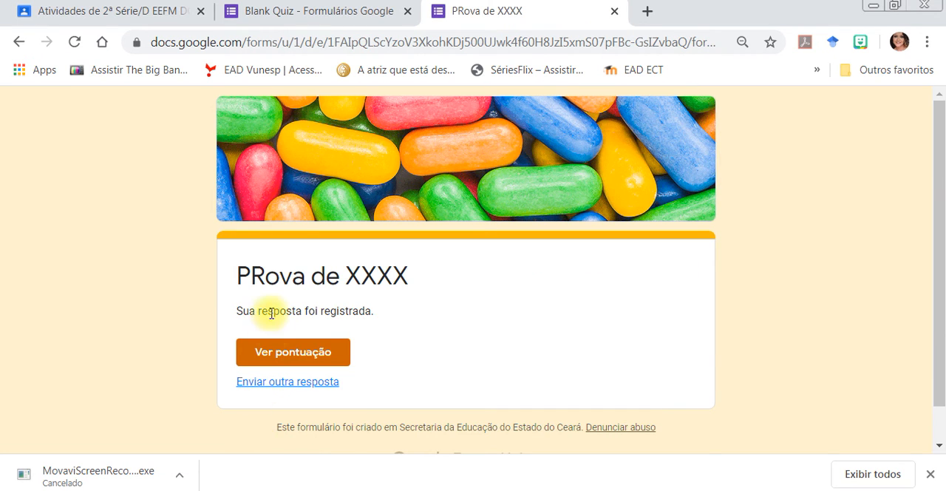
View the submitted response's score page, and close it along with the form preview.
left_click(276, 354)
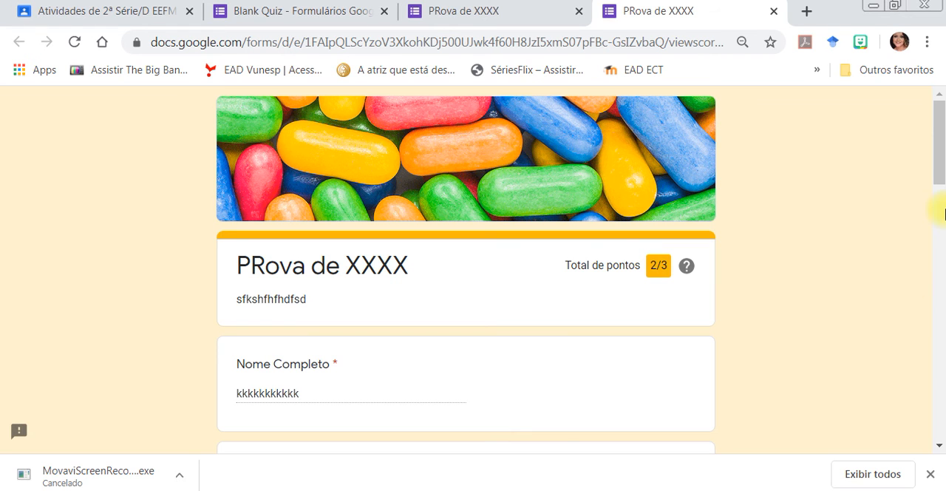
left_click_drag(939, 173, 940, 148)
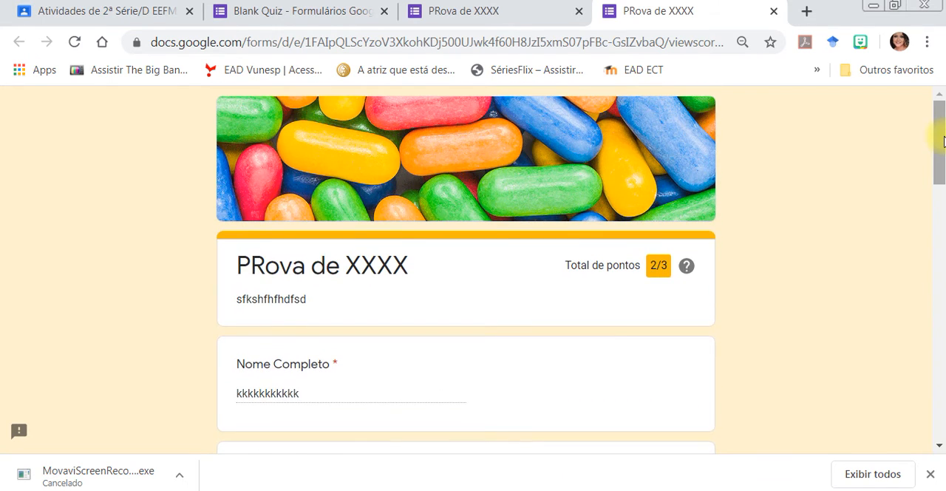
left_click(773, 14)
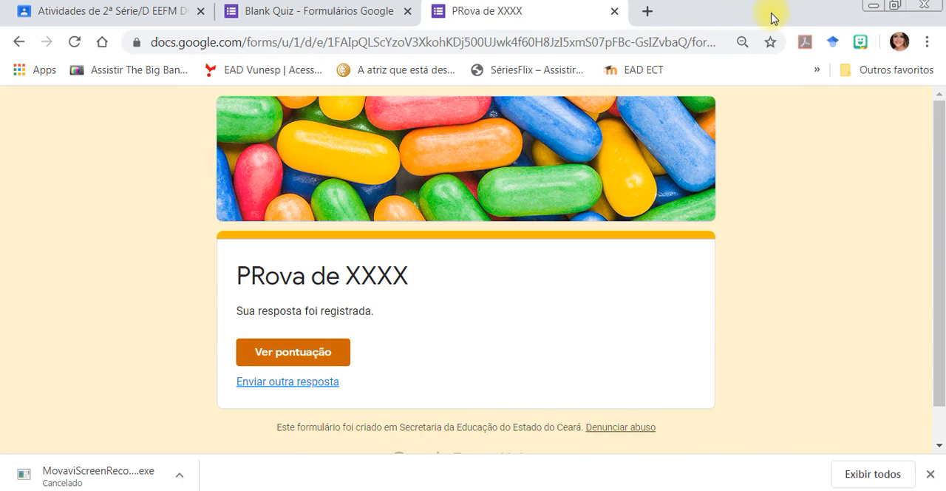
left_click(614, 14)
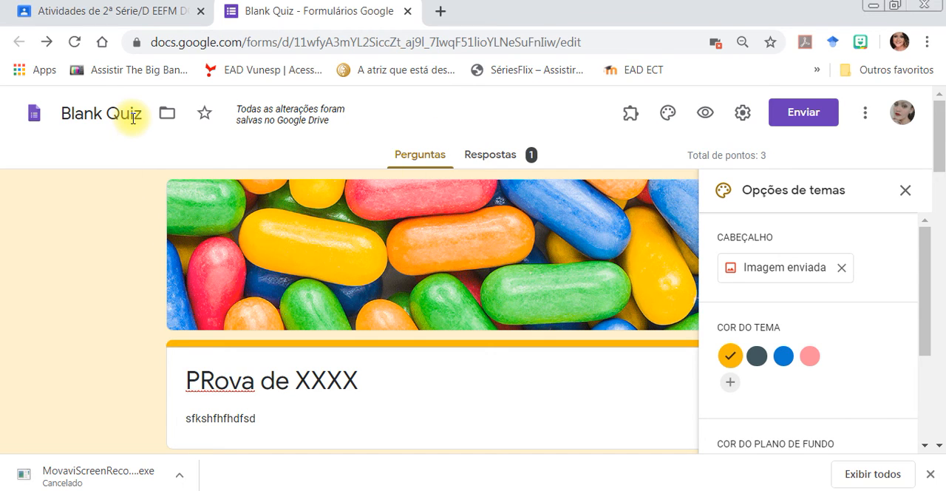
Rename the form file as "Prova de xxxx".
left_click_drag(140, 116, 9, 108)
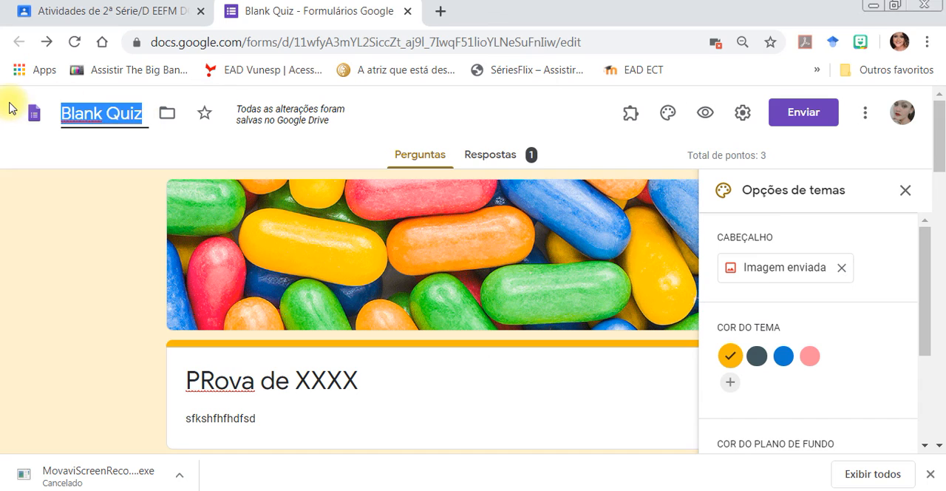
type("Prova")
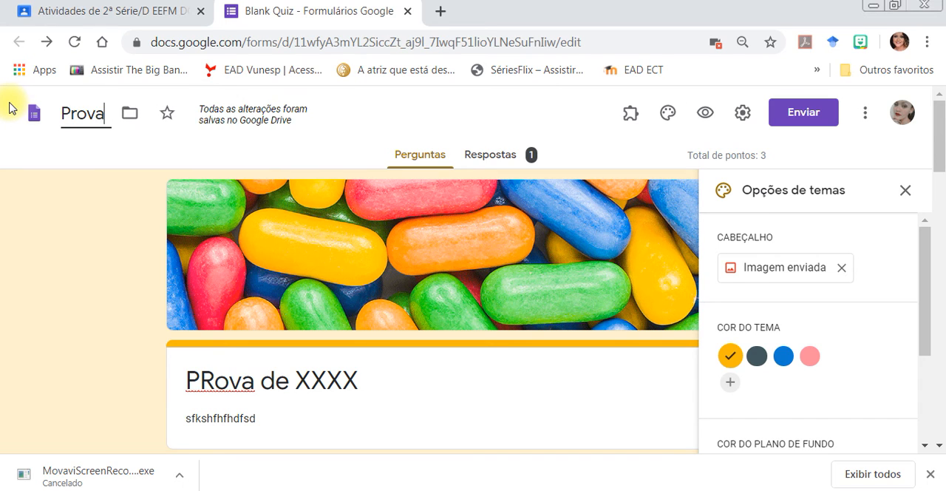
type(" de xxxx")
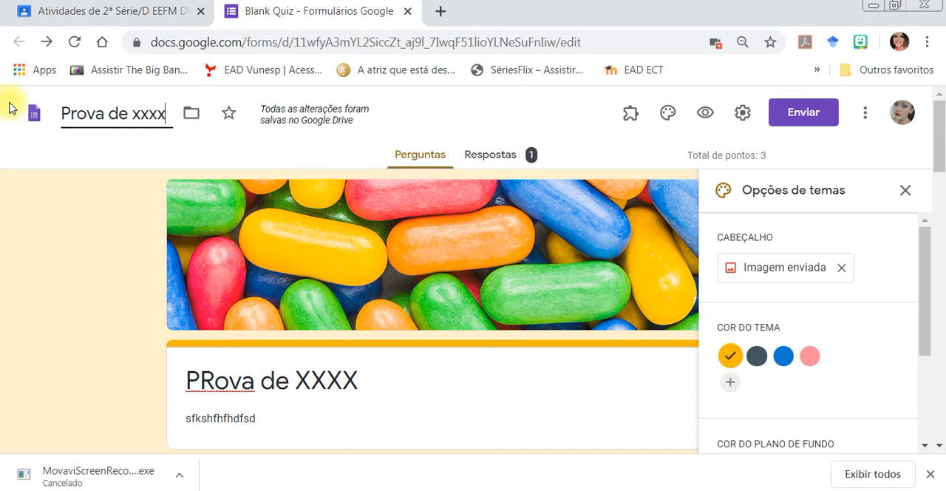
left_click(294, 229)
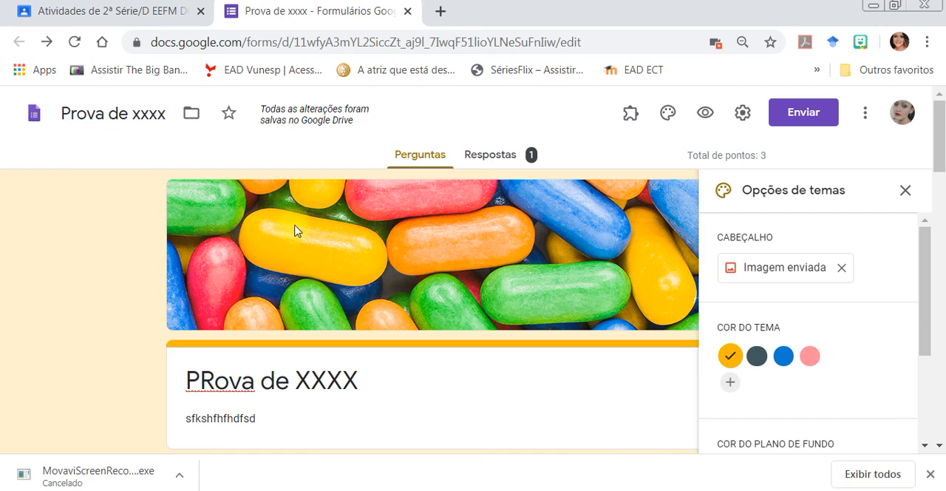
Open the form's responses summary and close the theme options.
left_click(474, 162)
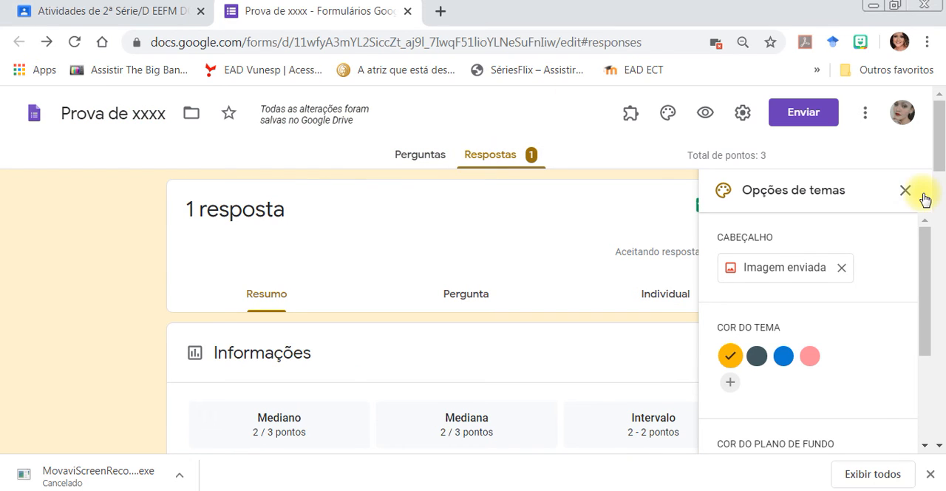
left_click_drag(937, 152, 942, 210)
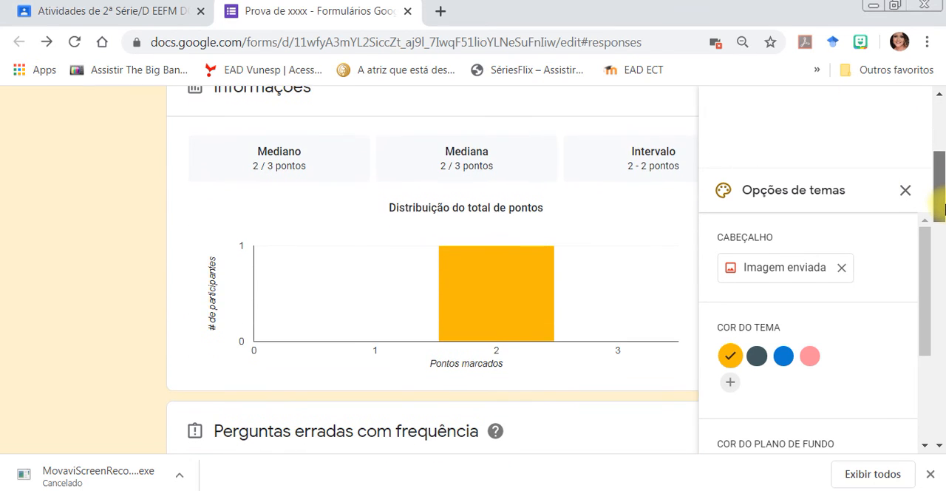
left_click(906, 189)
scroll(940, 177, "up", 4)
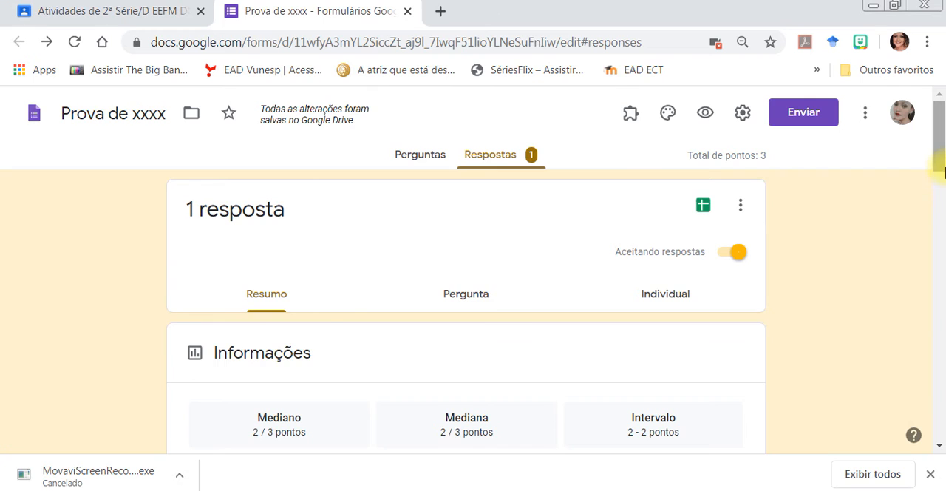
scroll(940, 167, "down", 1)
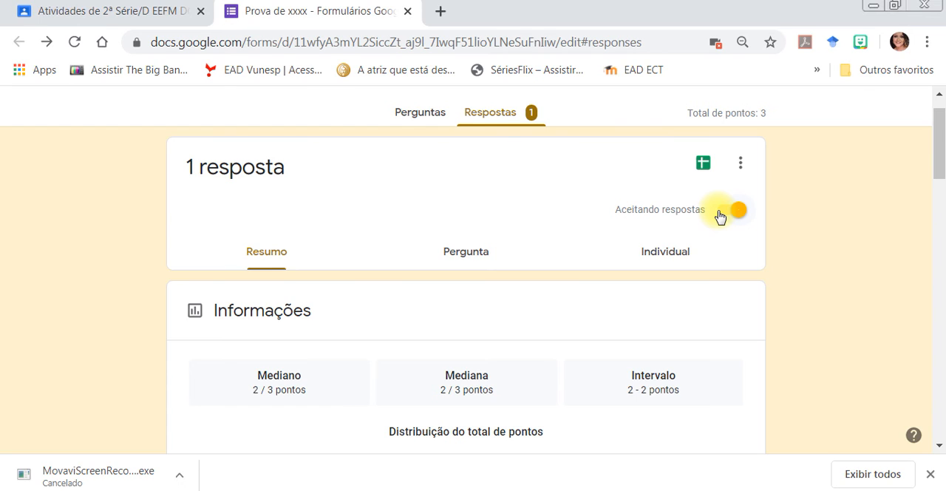
Stop the form from accepting responses and turn response acceptance back on.
left_click(721, 216)
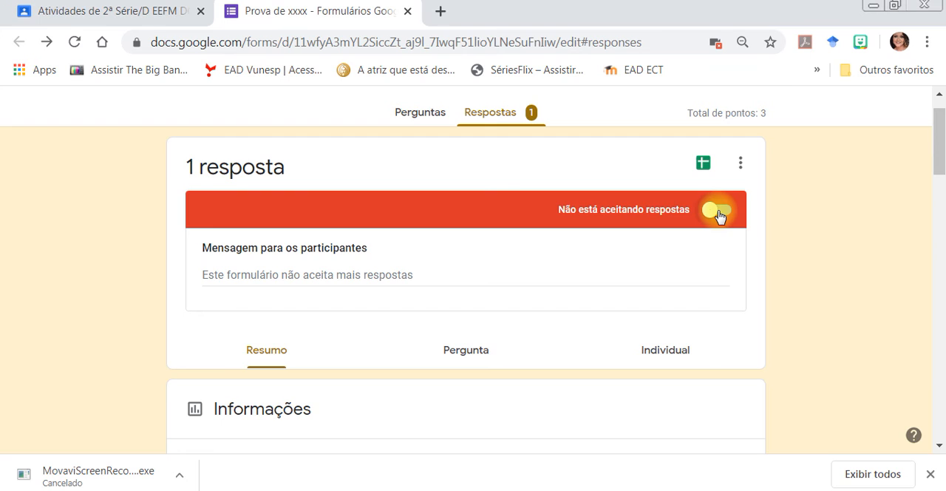
left_click(720, 216)
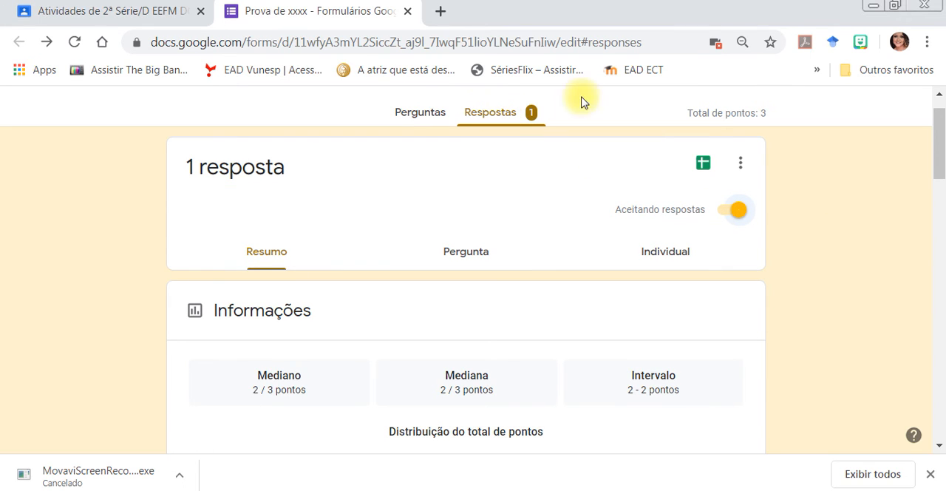
Examine the response summary's frequently missed questions, the Nome Completo answers and the série e turma chart.
scroll(942, 178, "down", 1)
left_click_drag(942, 177, 938, 266)
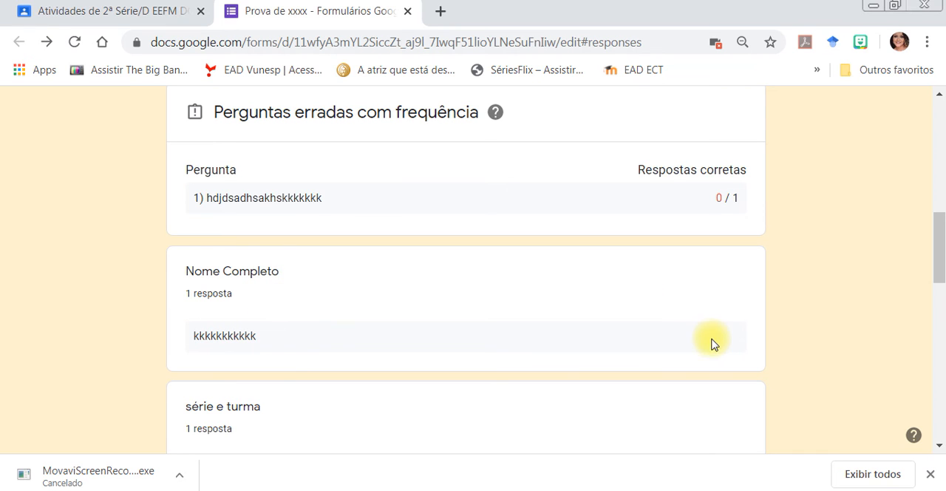
left_click_drag(935, 262, 940, 313)
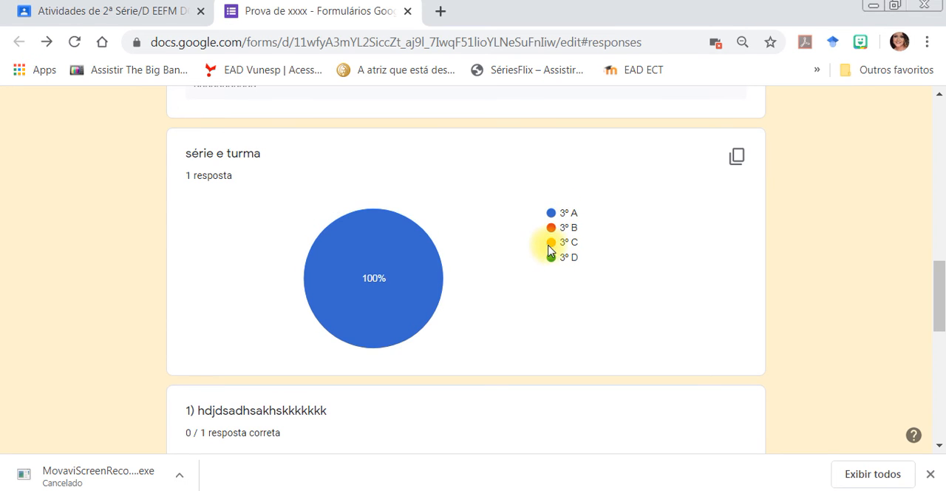
left_click_drag(939, 296, 938, 82)
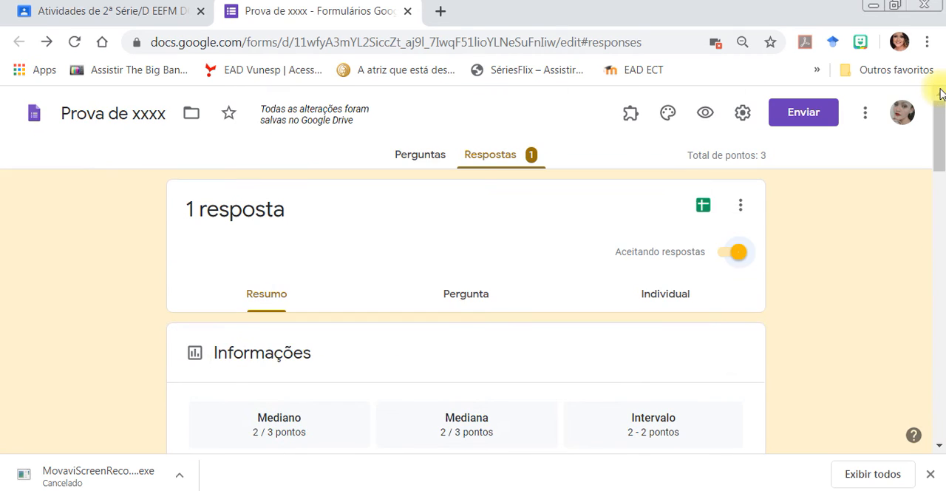
Create a new spreadsheet named "Prova de xxxx (respostas)" for the responses and decline offline access.
left_click(702, 210)
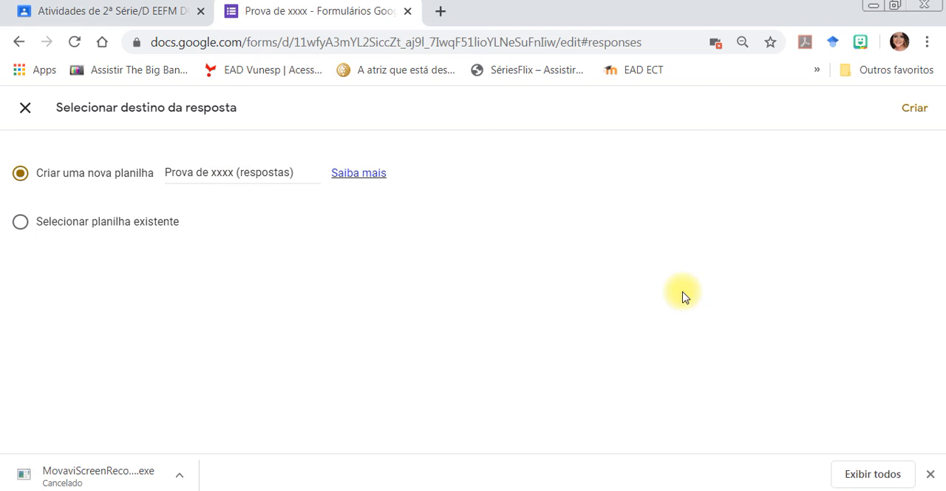
left_click(915, 111)
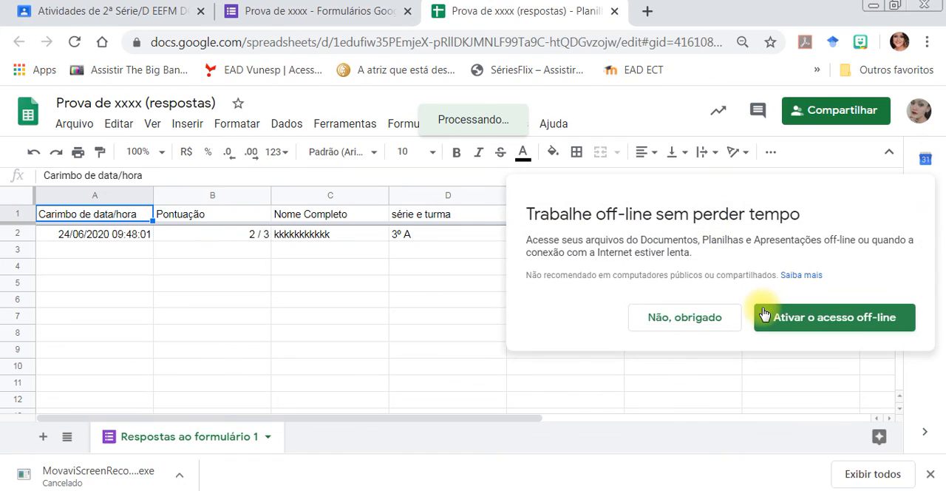
left_click(734, 317)
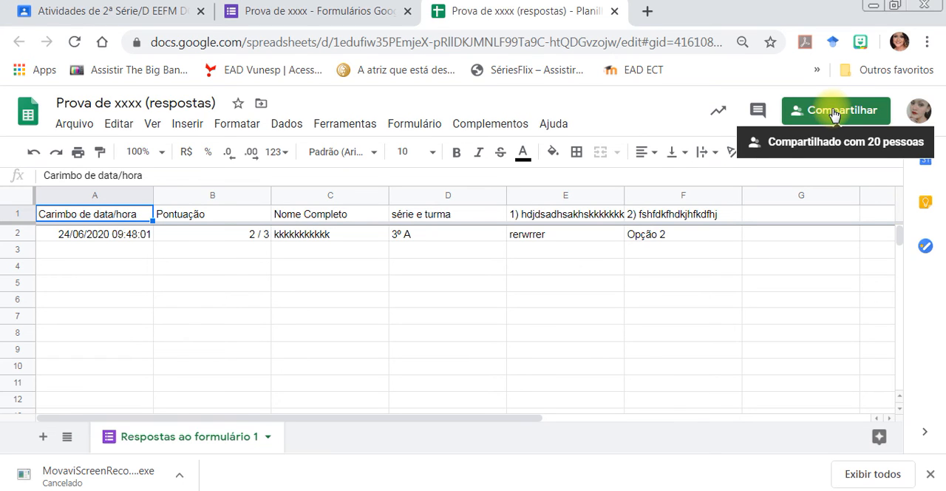
Examine the download formats offered for the responses spreadsheet, and return to the form.
left_click(77, 125)
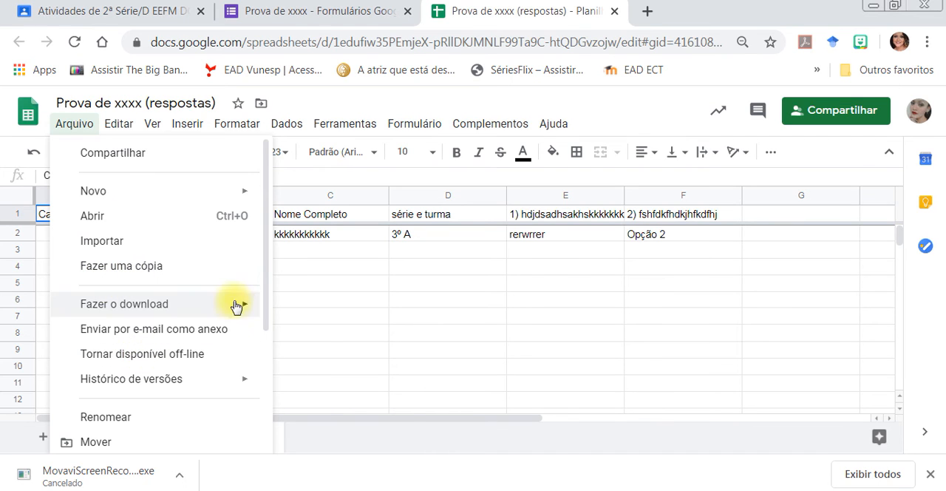
mouse_move(230, 306)
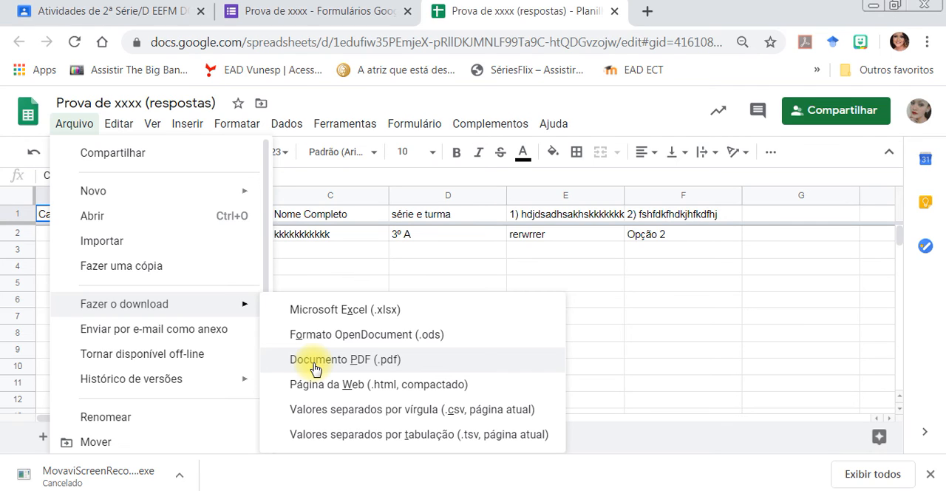
left_click(373, 15)
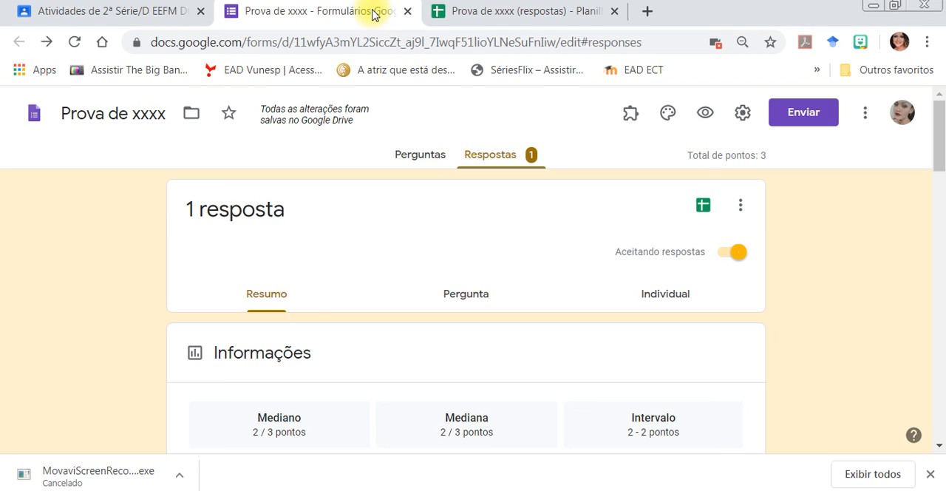
In the form's general settings, enable Coletar endereços de e-mail and remove the restriction to users of Secretaria da Educação do Estado do Ceará.
left_click(429, 156)
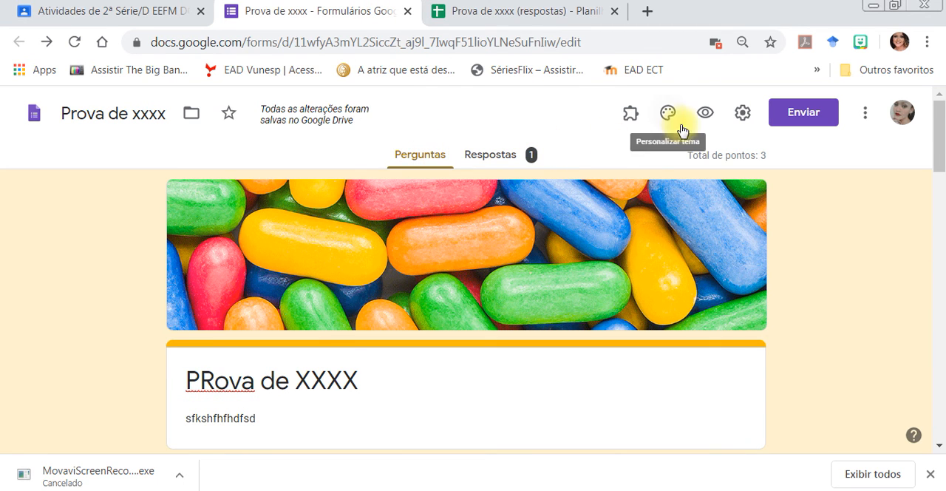
left_click(740, 116)
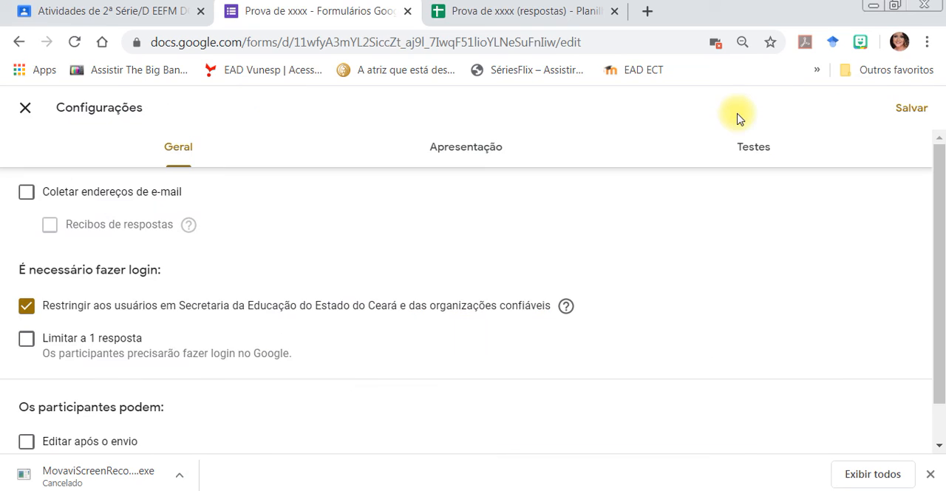
left_click(26, 195)
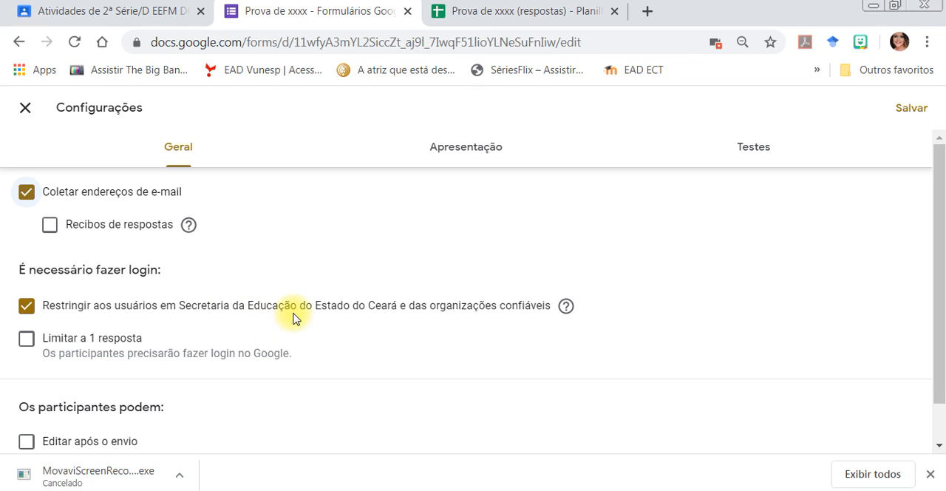
left_click(26, 307)
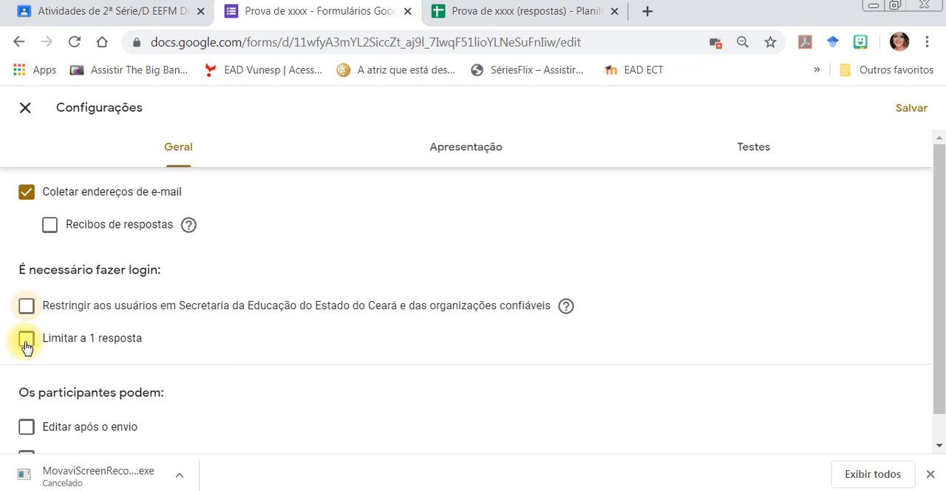
left_click(26, 341)
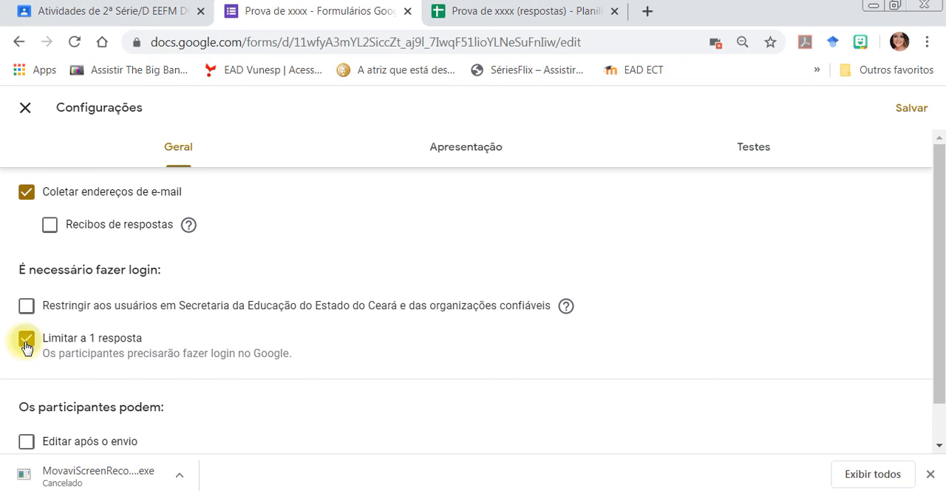
left_click(26, 341)
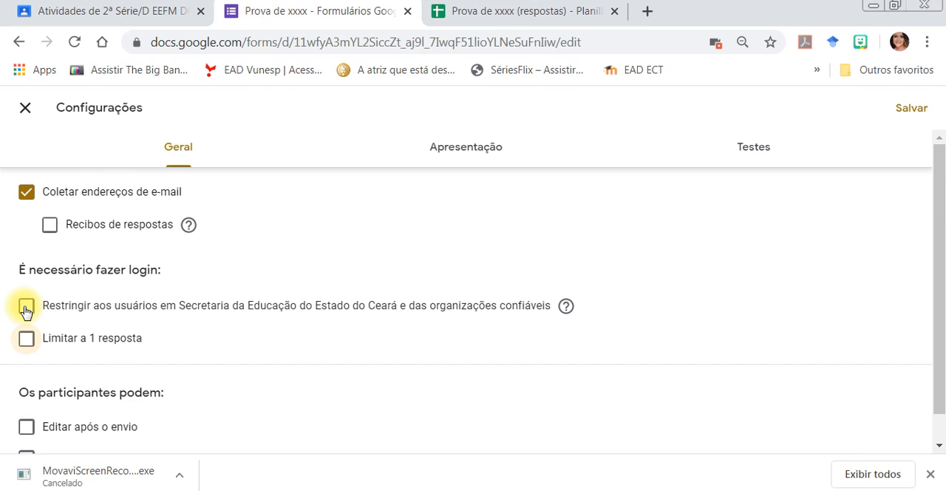
left_click(26, 308)
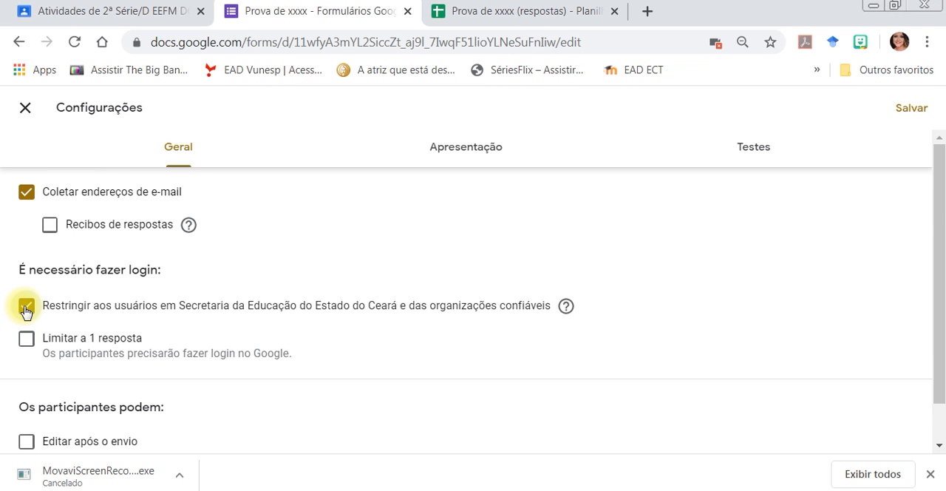
left_click(26, 308)
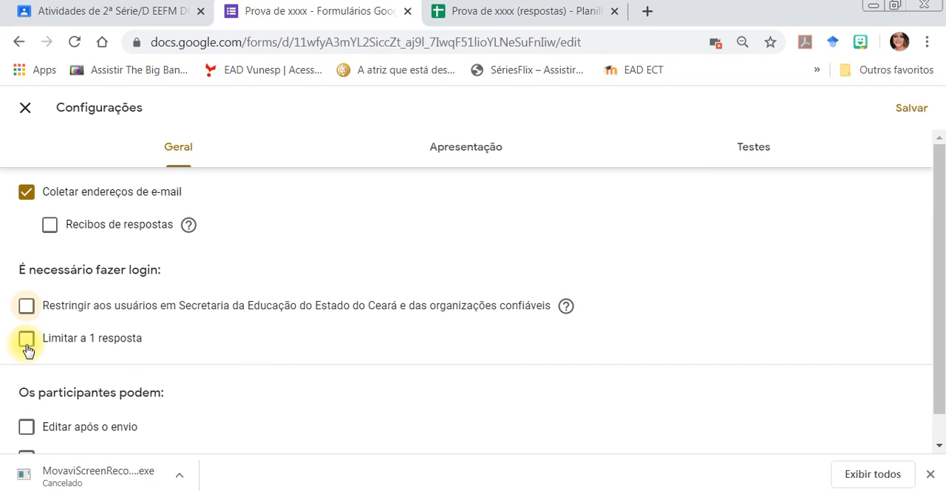
Enable Limitar a 1 resposta in the form's general settings.
left_click(27, 347)
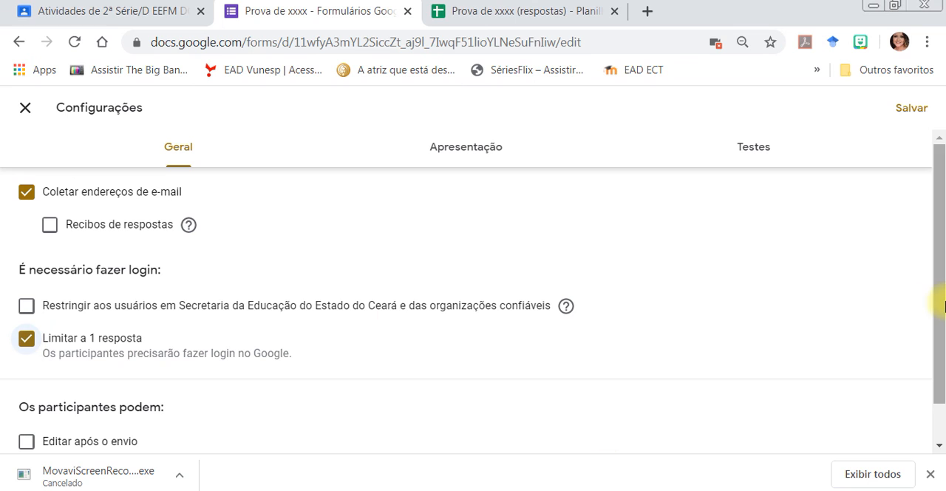
left_click_drag(938, 296, 940, 239)
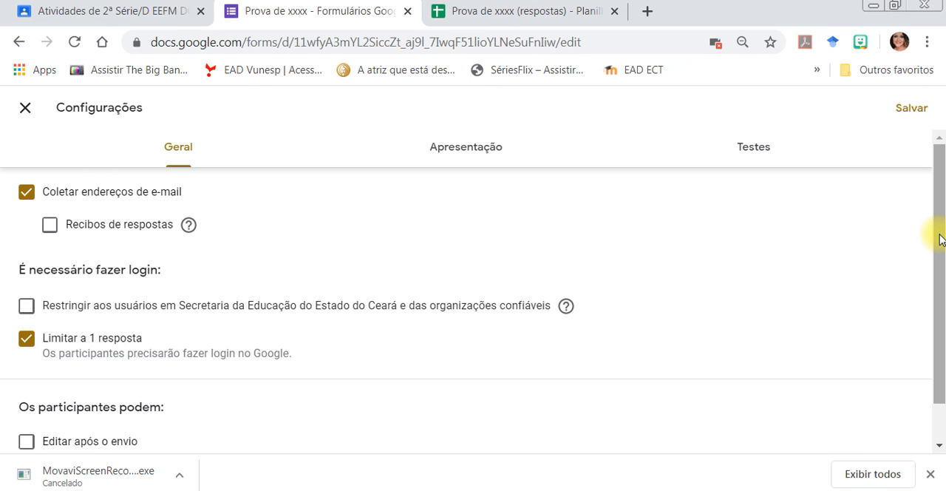
Save the form's settings, and close the responses spreadsheet and the form to return to the Google Classroom assignment.
left_click(914, 109)
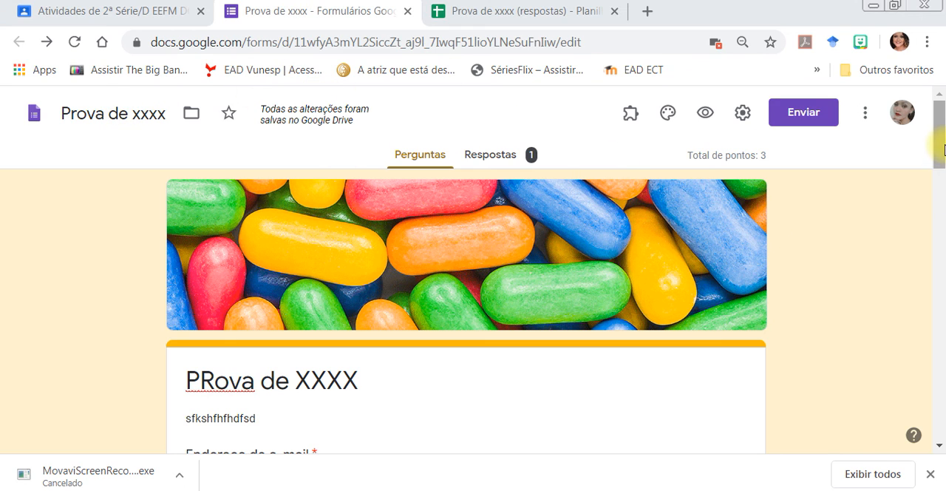
scroll(943, 230, "down", 2)
left_click_drag(944, 230, 926, 139)
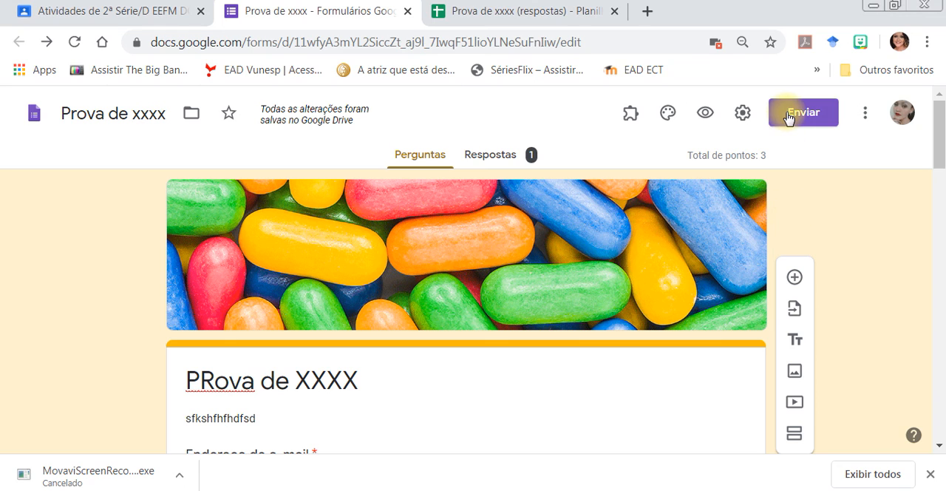
mouse_move(345, 128)
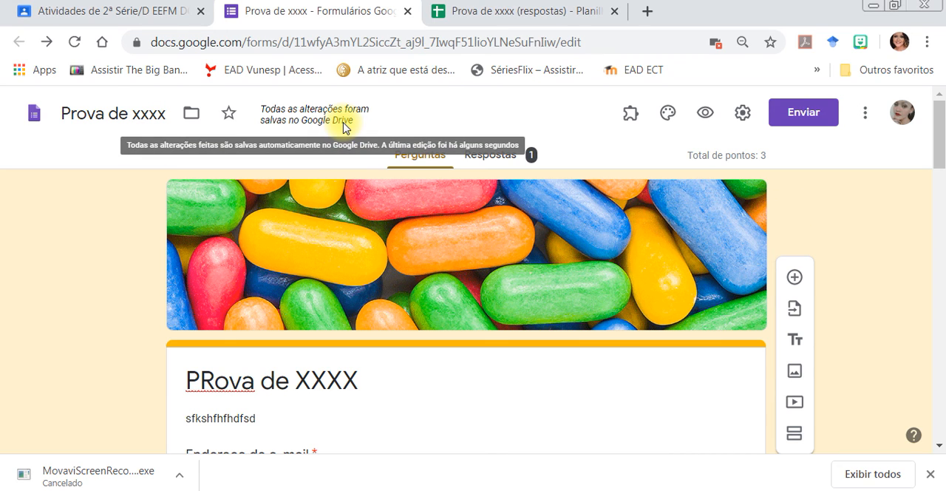
left_click(613, 12)
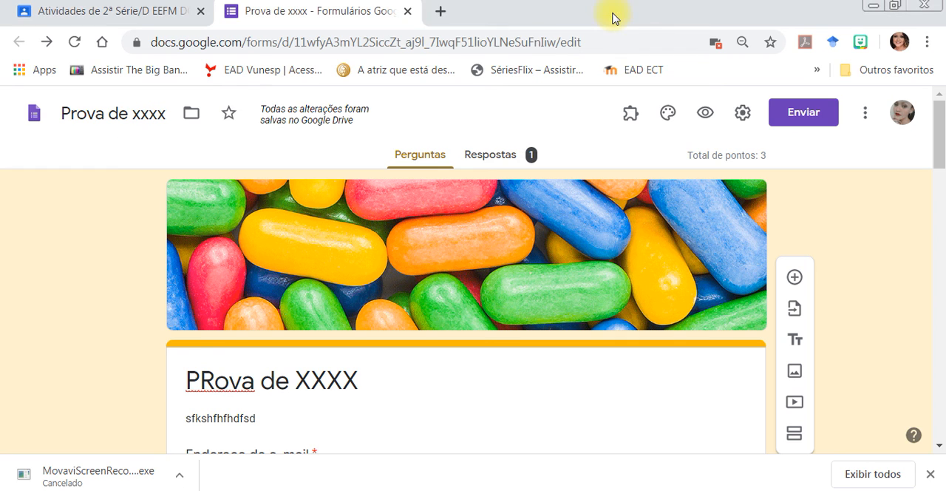
left_click(407, 11)
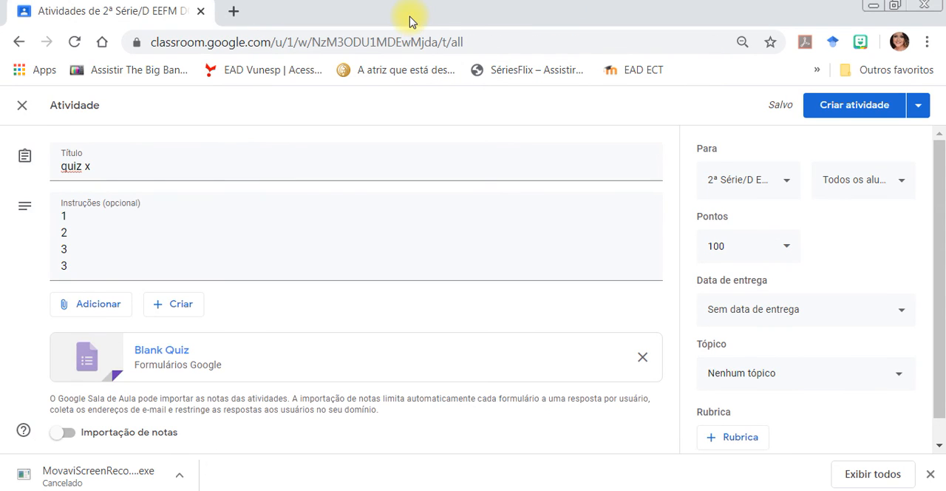
Reload the Classroom page and open the draft assignment "quiz x" for editing.
left_click(74, 42)
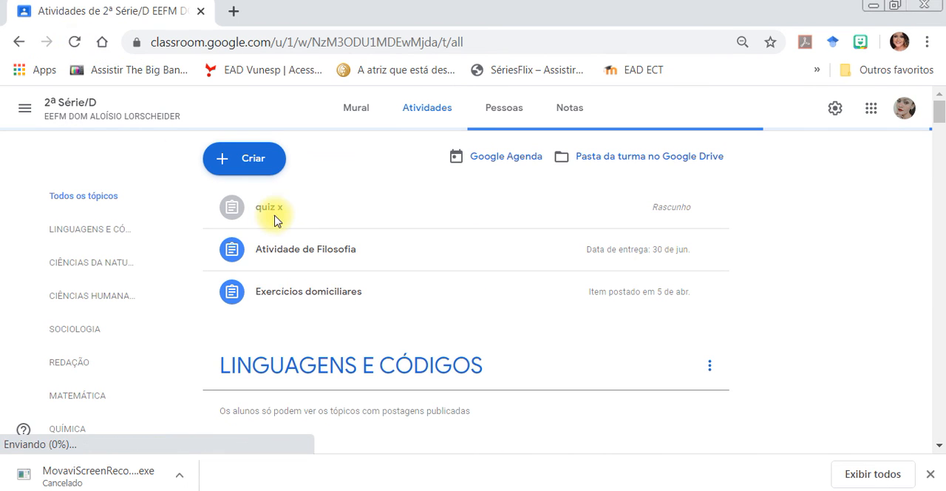
left_click(281, 214)
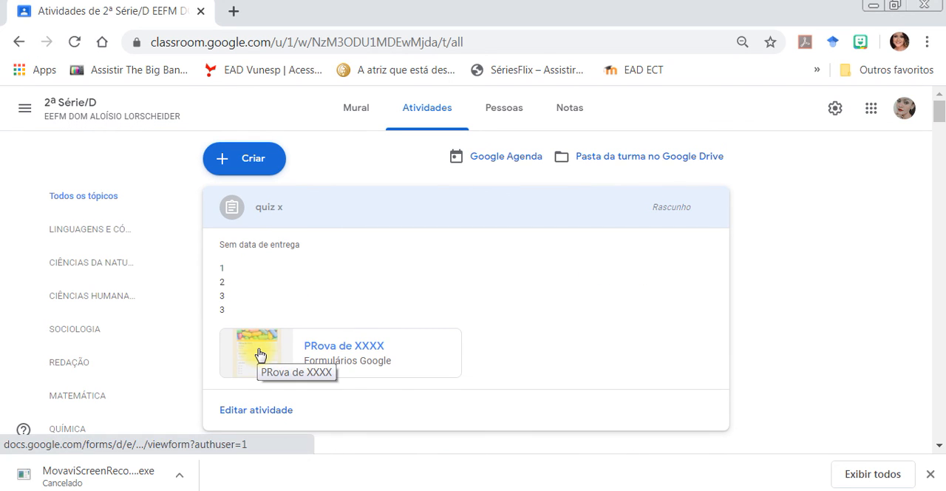
left_click(257, 410)
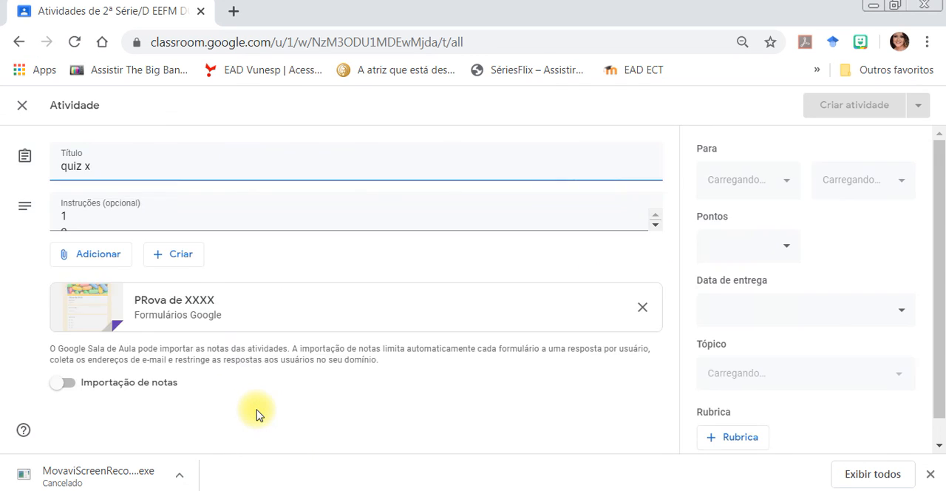